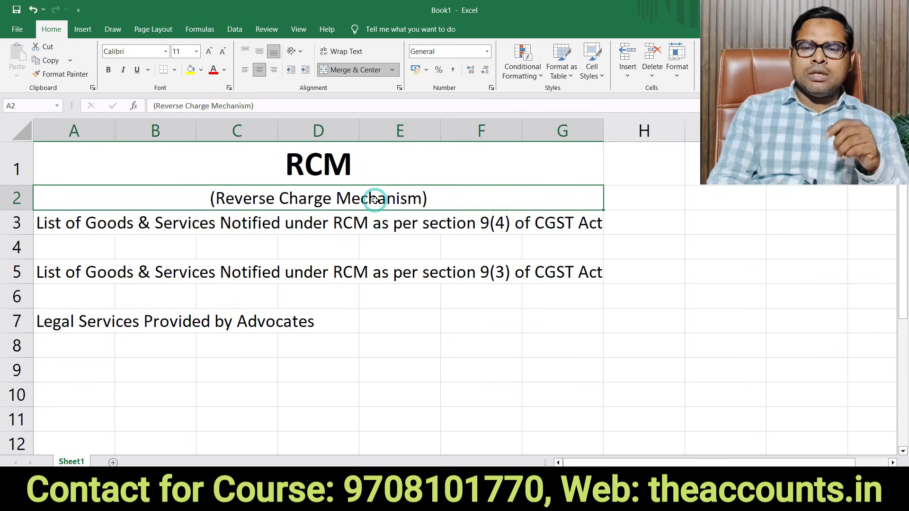
Step: Examine the Reverse Charge Mechanism sheet's headings for goods and services notified under sections 9(4) and 9(3) of the CGST Act
{"action": "left_click", "coordinate": [412, 230]}
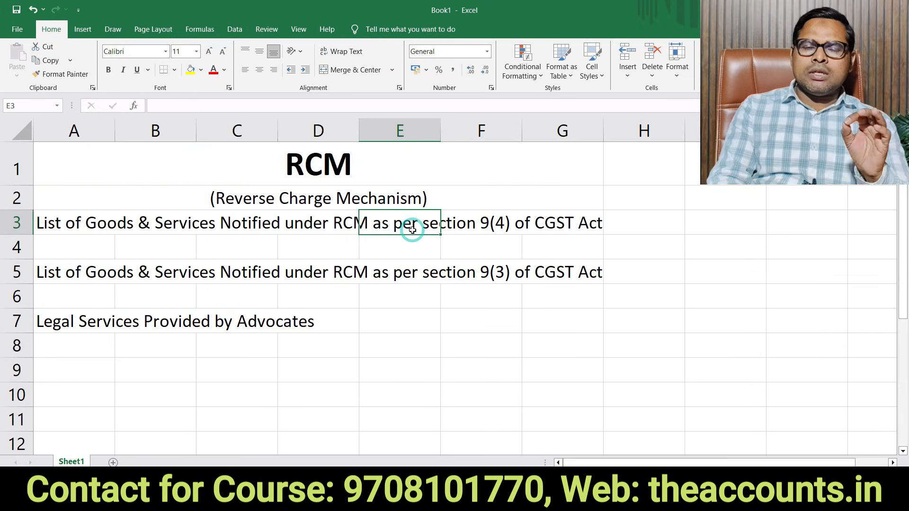
{"action": "left_click", "coordinate": [417, 277]}
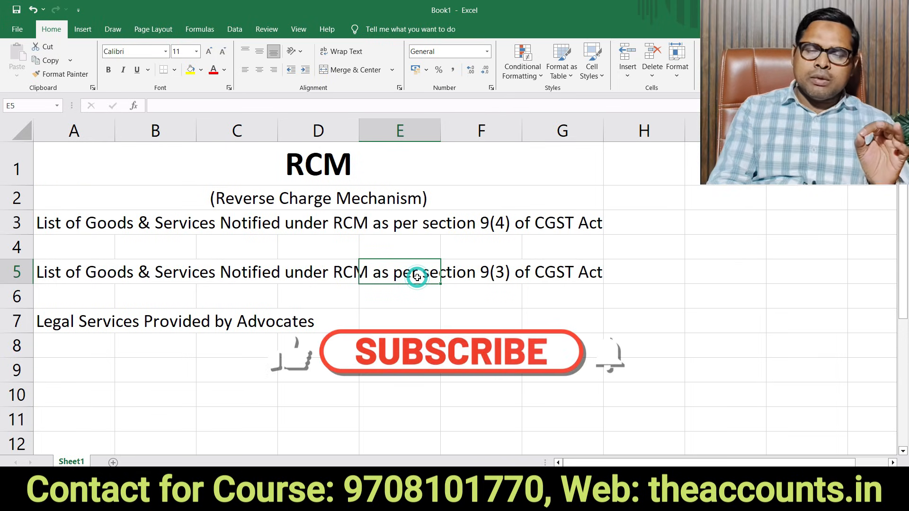
{"action": "left_click", "coordinate": [402, 374]}
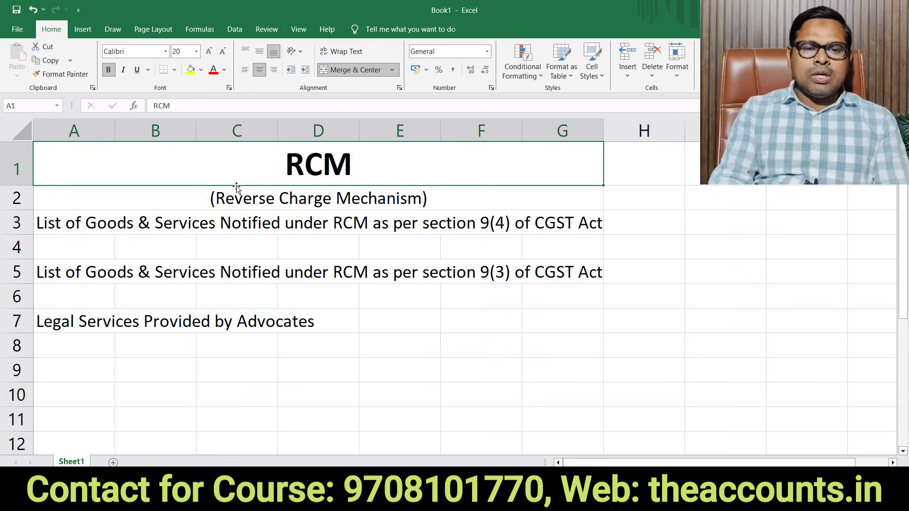
{"action": "left_click", "coordinate": [430, 238]}
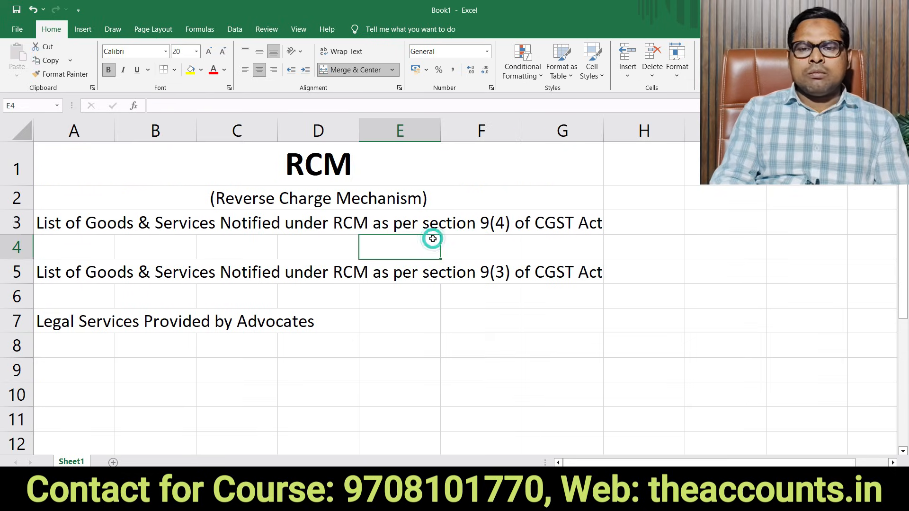
{"action": "left_click", "coordinate": [473, 225]}
{"action": "left_click_drag", "start_coordinate": [493, 196], "coordinate": [488, 187]}
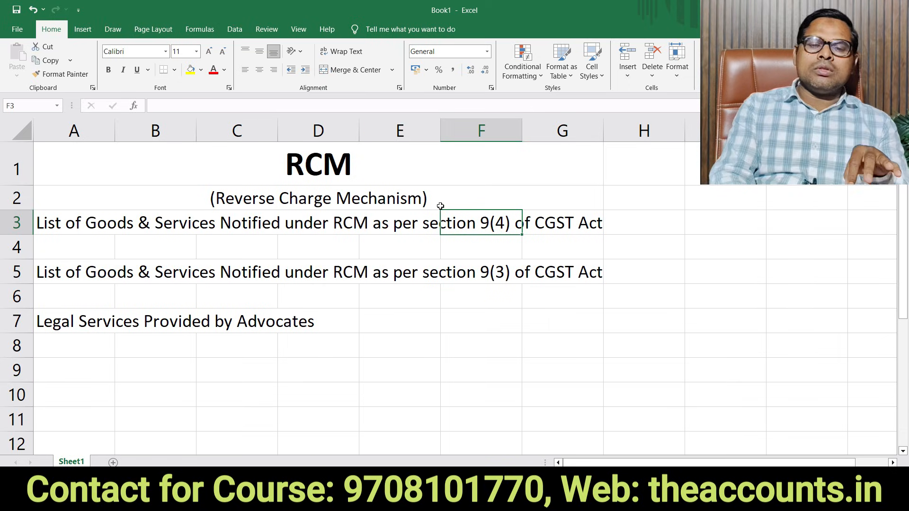
{"action": "left_click", "coordinate": [448, 272]}
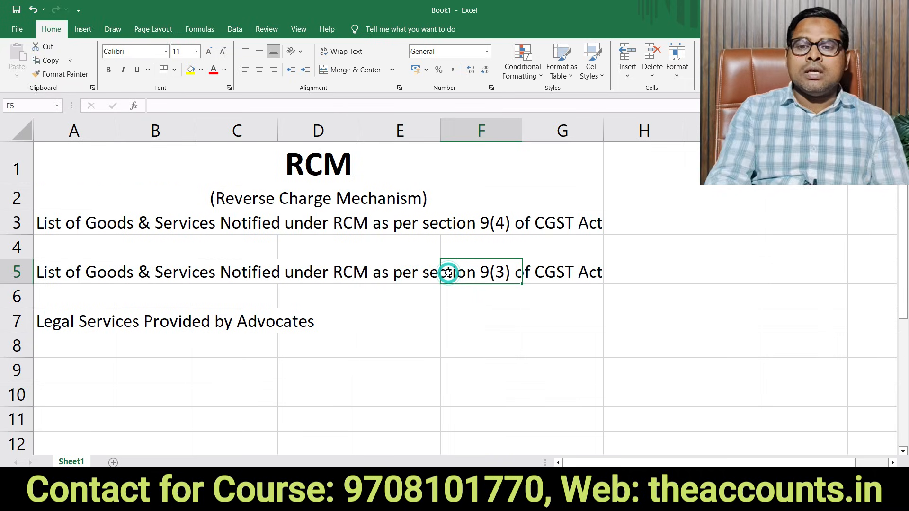
{"action": "left_click", "coordinate": [420, 228]}
{"action": "left_click", "coordinate": [422, 272]}
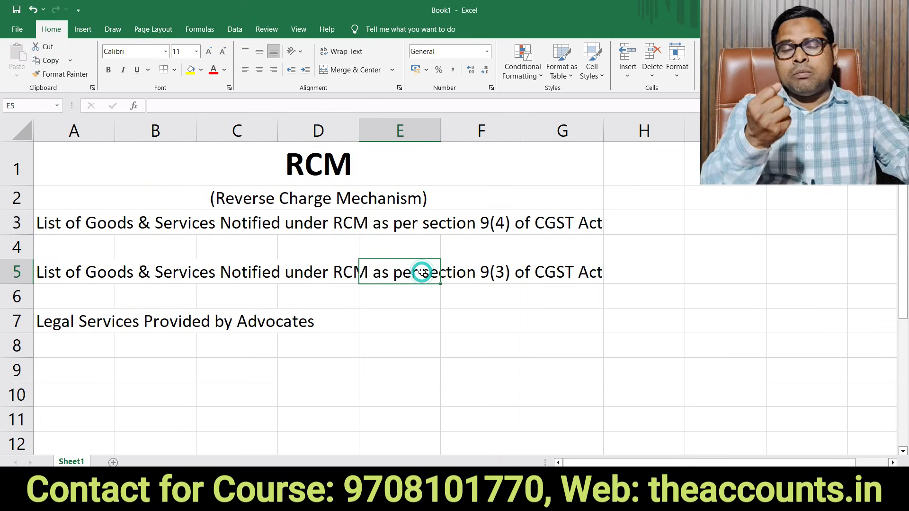
{"action": "left_click", "coordinate": [503, 324]}
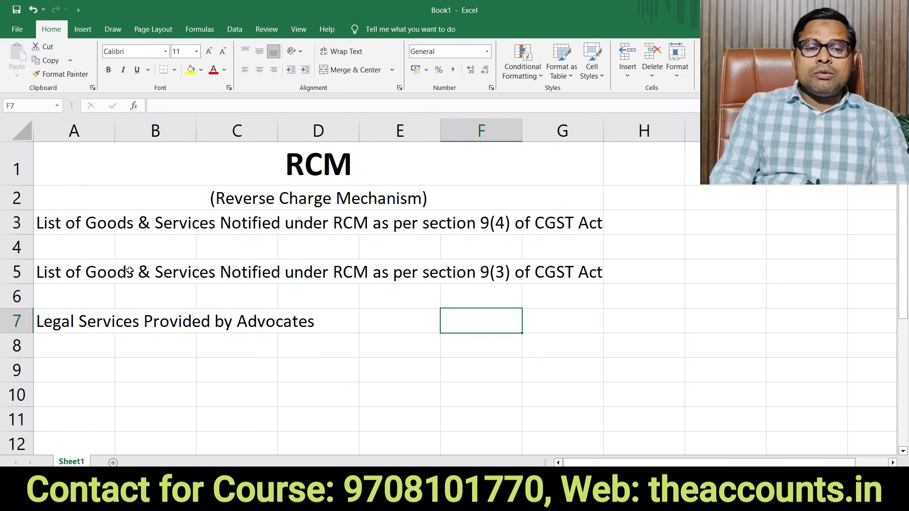
Step: Examine the section 9(3) heading together with the legal services provided by advocates entry beneath it
{"action": "left_click_drag", "start_coordinate": [92, 272], "coordinate": [350, 298]}
{"action": "left_click", "coordinate": [471, 276]}
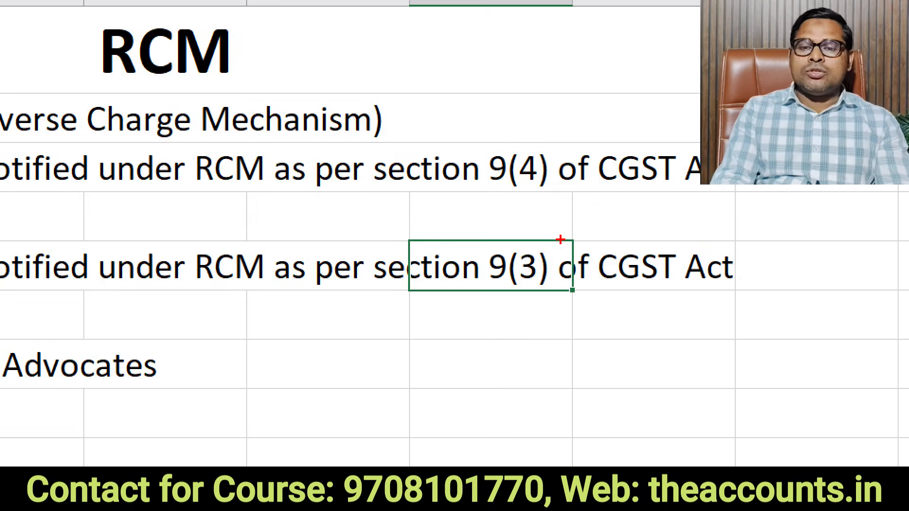
{"action": "mouse_move", "coordinate": [515, 258]}
{"action": "left_mouse_down"}
{"action": "mouse_move", "coordinate": [399, 256]}
{"action": "mouse_move", "coordinate": [488, 260]}
{"action": "left_mouse_up"}
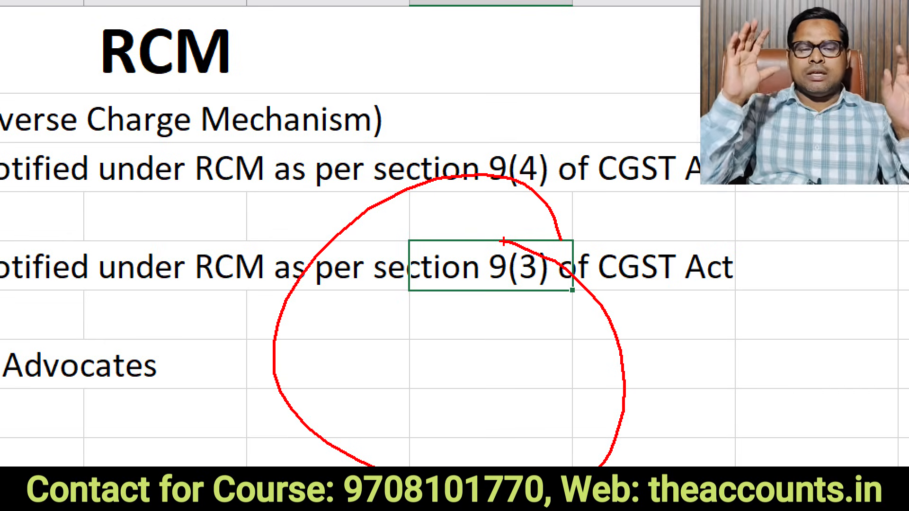
{"action": "key", "text": "Escape"}
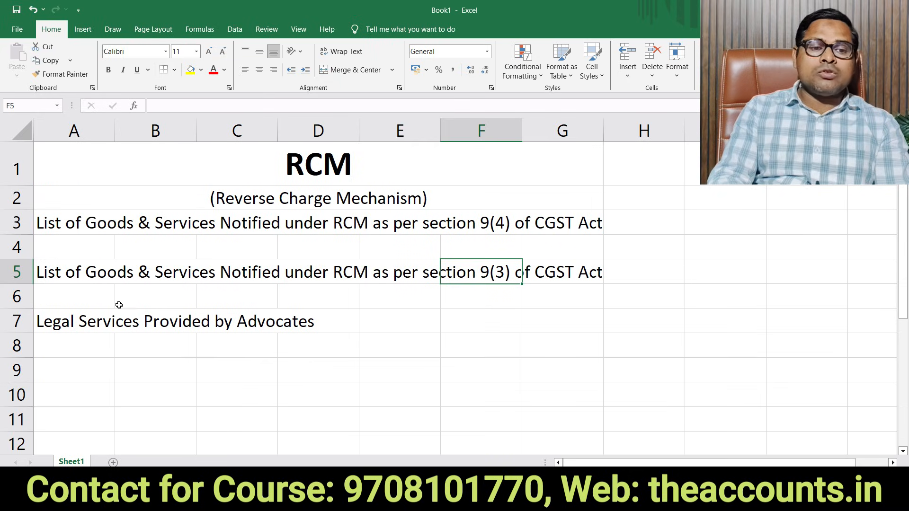
{"action": "left_click", "coordinate": [66, 325]}
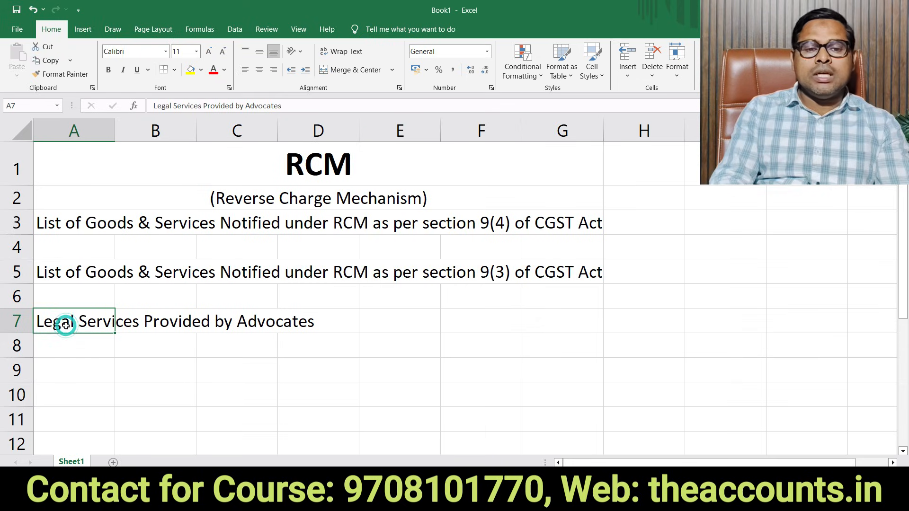
{"action": "left_click", "coordinate": [124, 350]}
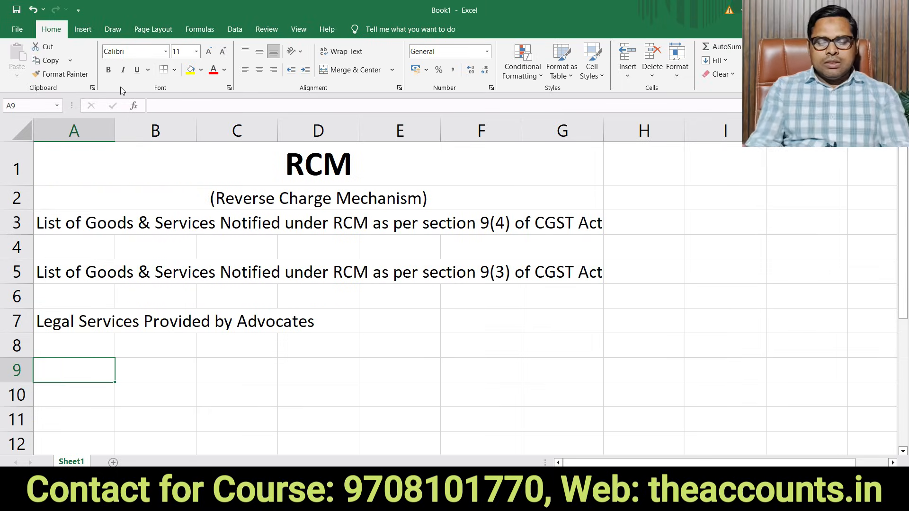
Step: Switch to TallyPrime and open a new purchase voucher for The Accounts 2025-26
{"action": "key", "text": "alt+Tab"}
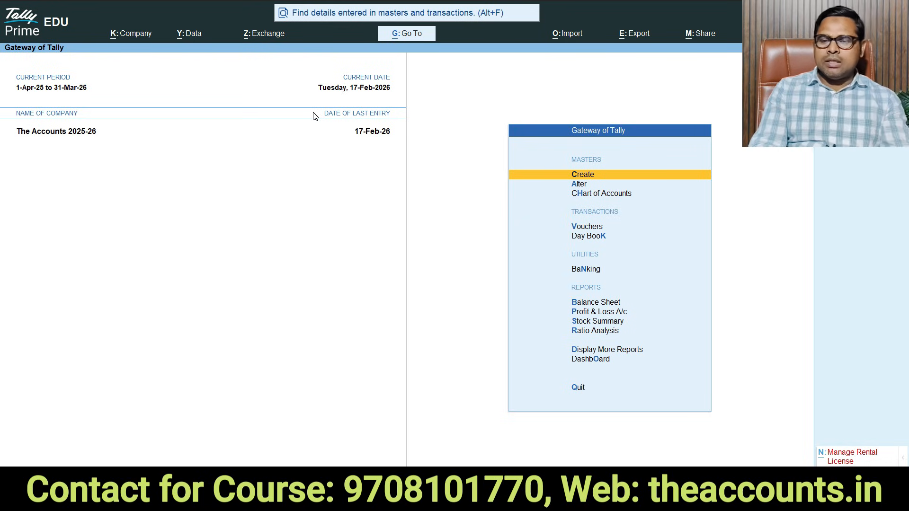
{"action": "left_click", "coordinate": [582, 229]}
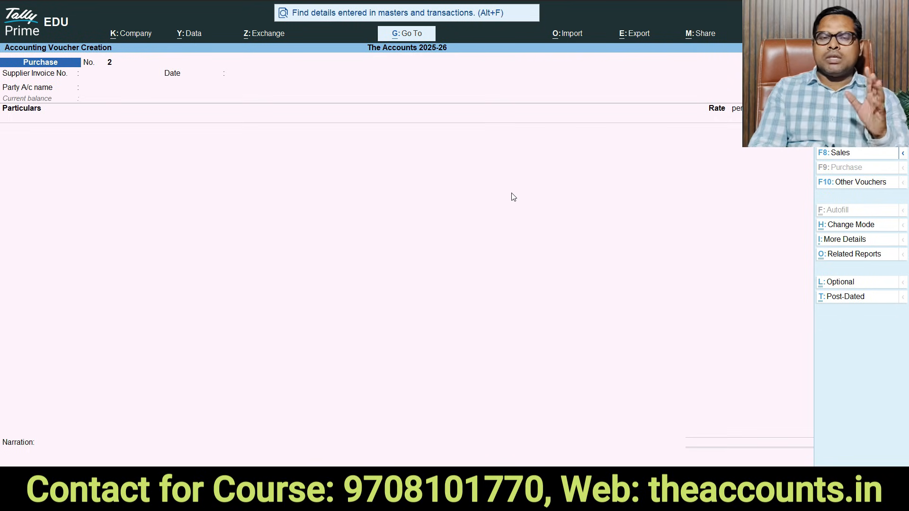
{"action": "key", "text": "ctrl+1"}
{"action": "left_click", "coordinate": [1, 90]}
{"action": "mouse_move", "coordinate": [1, 82]}
{"action": "left_mouse_down"}
{"action": "mouse_move", "coordinate": [229, 40]}
{"action": "mouse_move", "coordinate": [2, 71]}
{"action": "left_mouse_up"}
{"action": "key", "text": "Escape"}
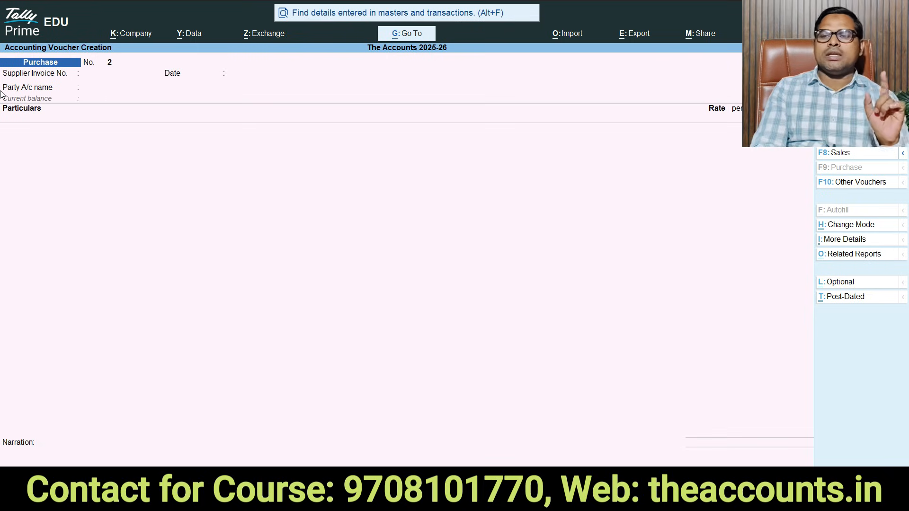
Step: Enter supplier invoice number 250 on the purchase voucher and accept 31-Mar-26 as the invoice date
{"action": "left_click", "coordinate": [1, 93]}
{"action": "type", "text": "250"}
{"action": "key", "text": "Return"}
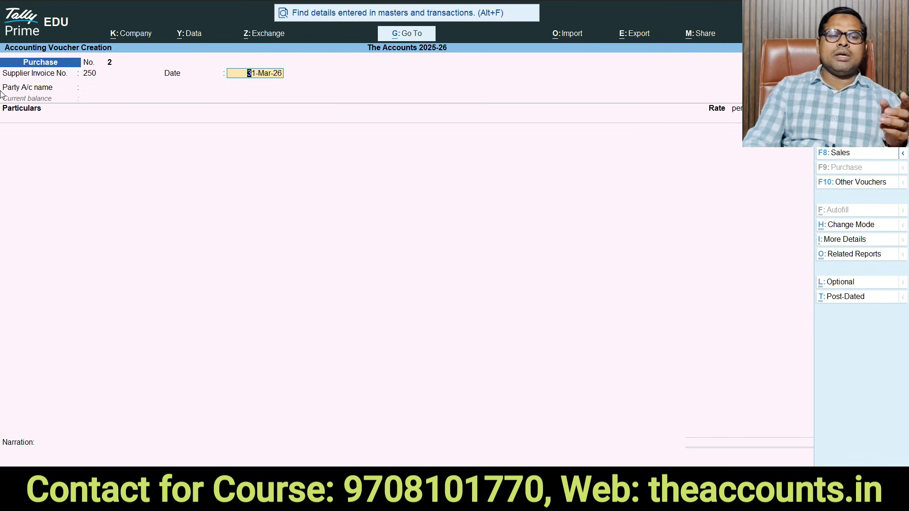
{"action": "key", "text": "Return"}
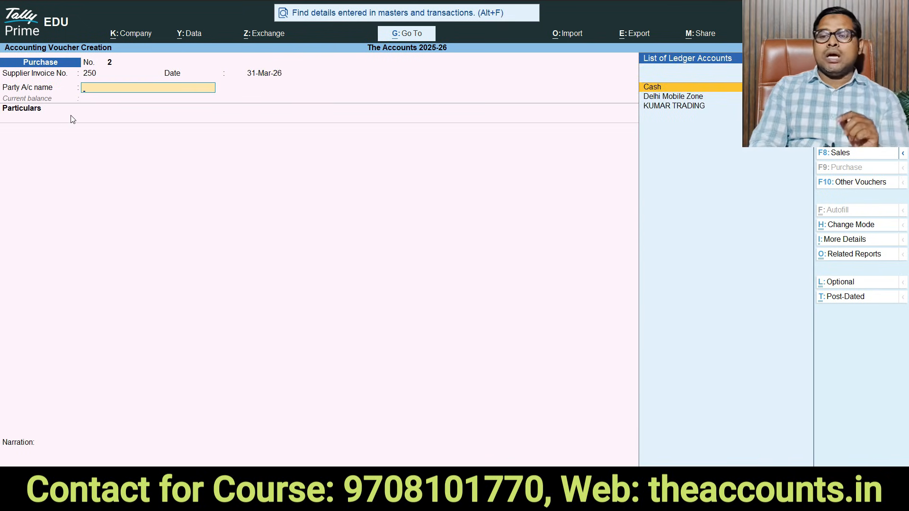
Step: Start a new party ledger named Advocat Sahab under Sundry Creditors, with balances maintained bill-by-bill
{"action": "key", "text": "alt+c"}
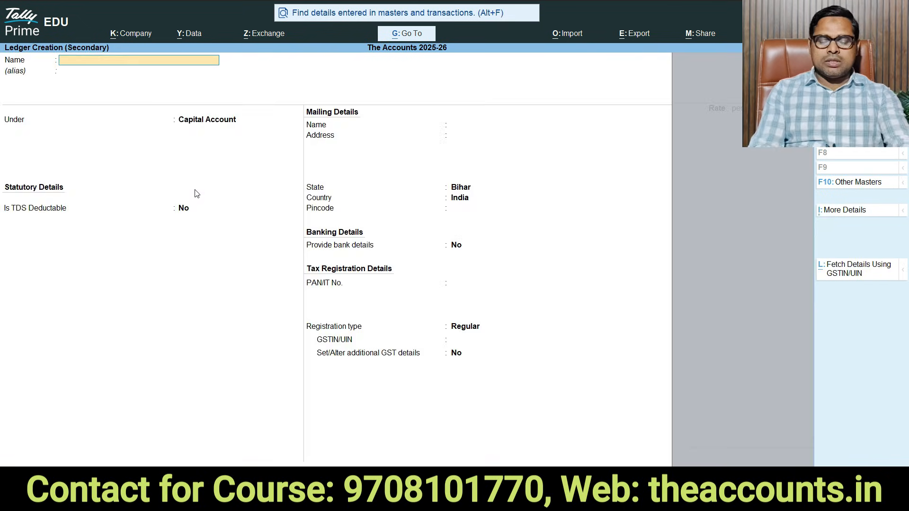
{"action": "type", "text": "Advoca"}
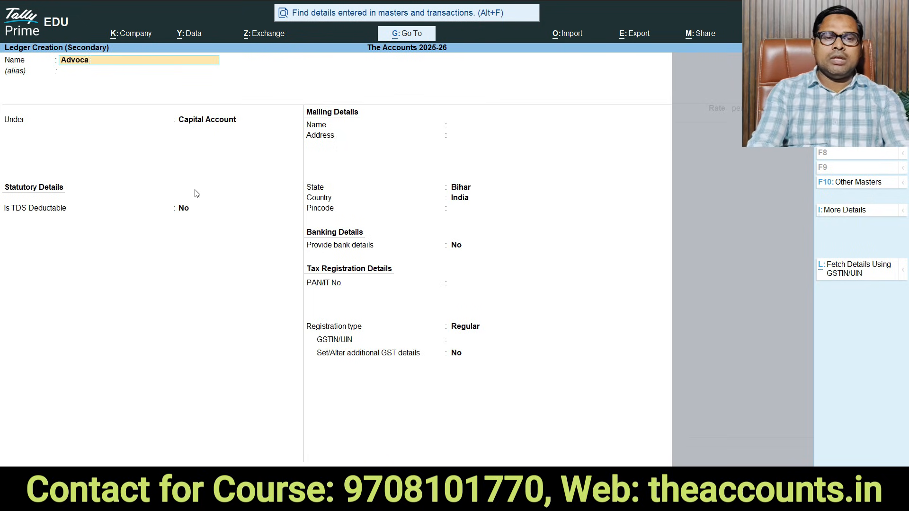
{"action": "type", "text": "t Sahab"}
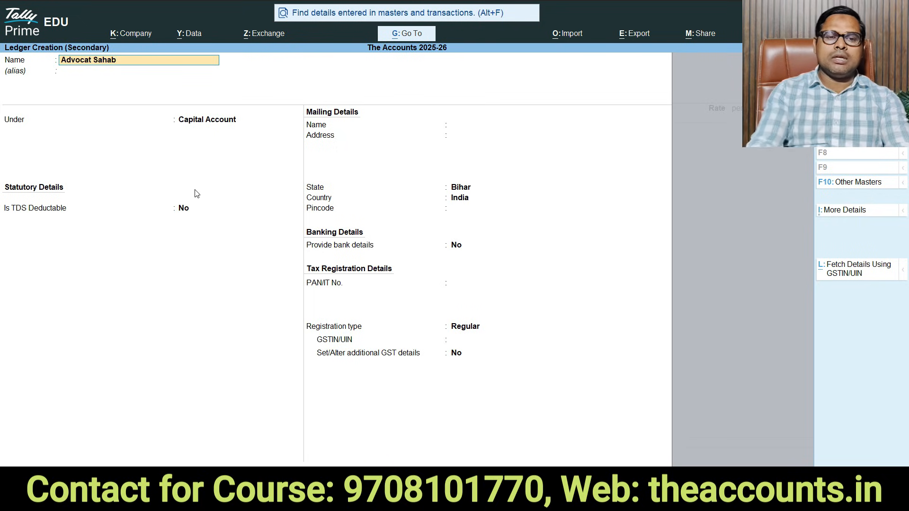
{"action": "key", "text": "Return"}
{"action": "type", "text": "Sund"}
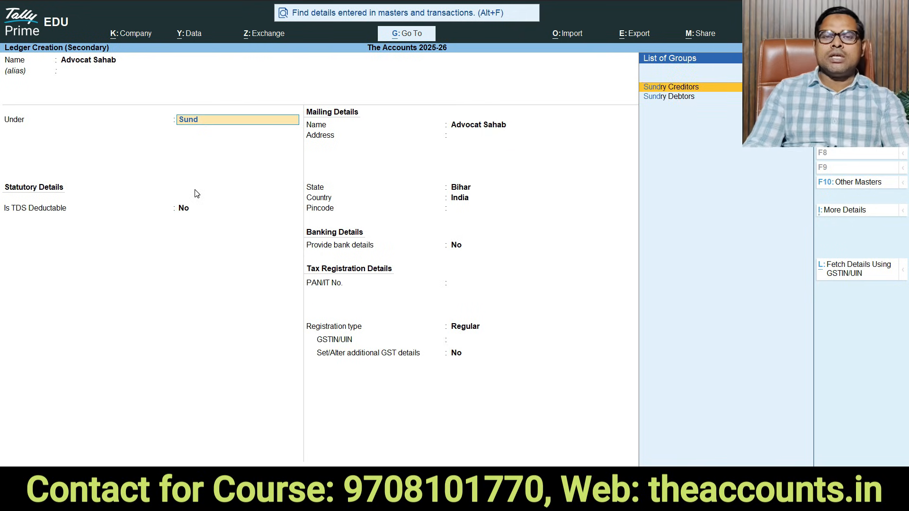
{"action": "key", "text": "Return"}
{"action": "key", "text": "Return"}
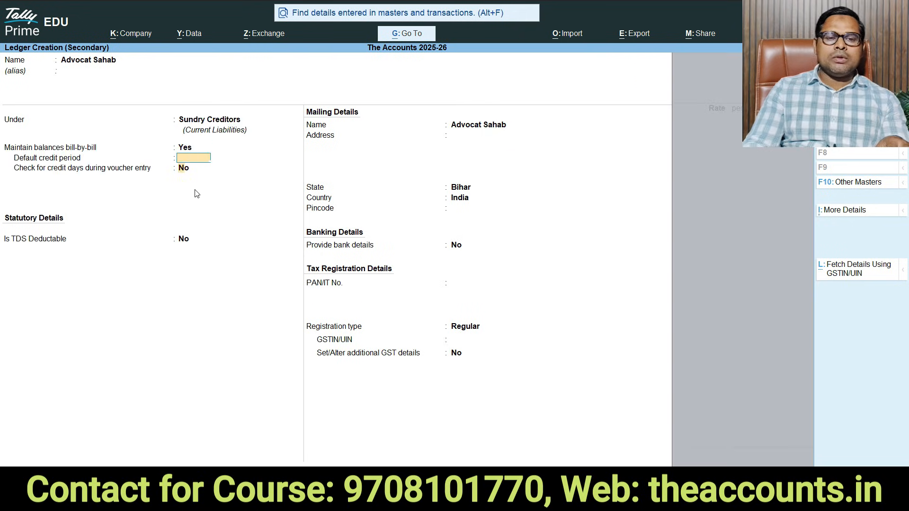
Step: Keep Bihar as the party ledger's state and set its GST registration type to Unregistered/Consumer
{"action": "key", "text": "Return"}
{"action": "key", "text": "Return"}
{"action": "key", "text": "Return"}
{"action": "key", "text": "Return"}
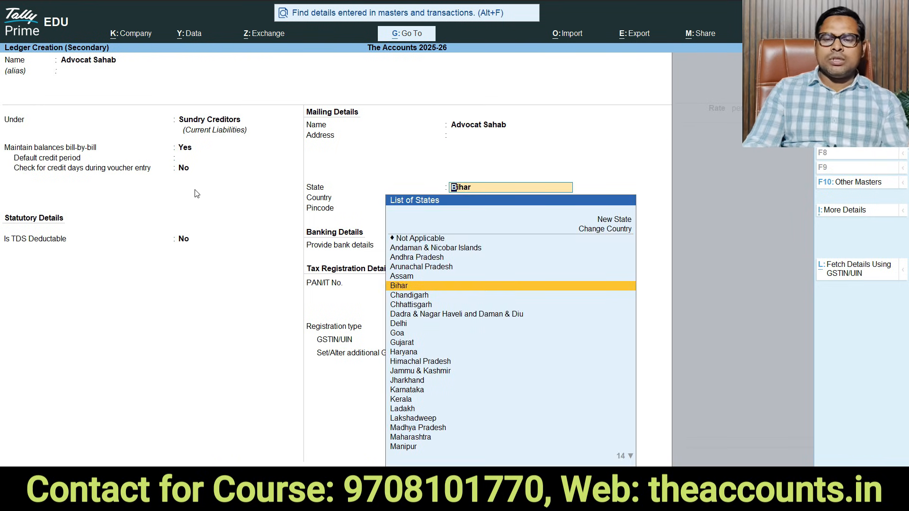
{"action": "key", "text": "Return"}
{"action": "key", "text": "Return"}
{"action": "key", "text": "Return"}
{"action": "key", "text": "Return"}
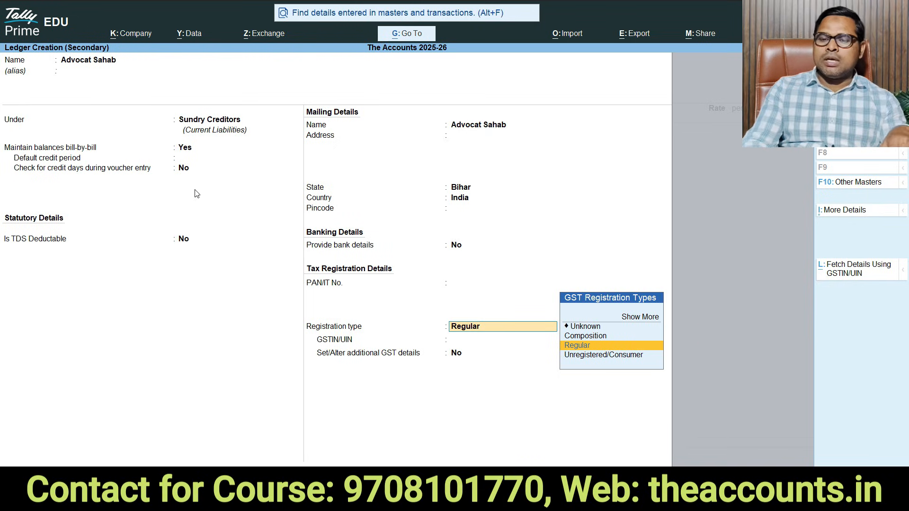
{"action": "key", "text": "Down"}
{"action": "key", "text": "Return"}
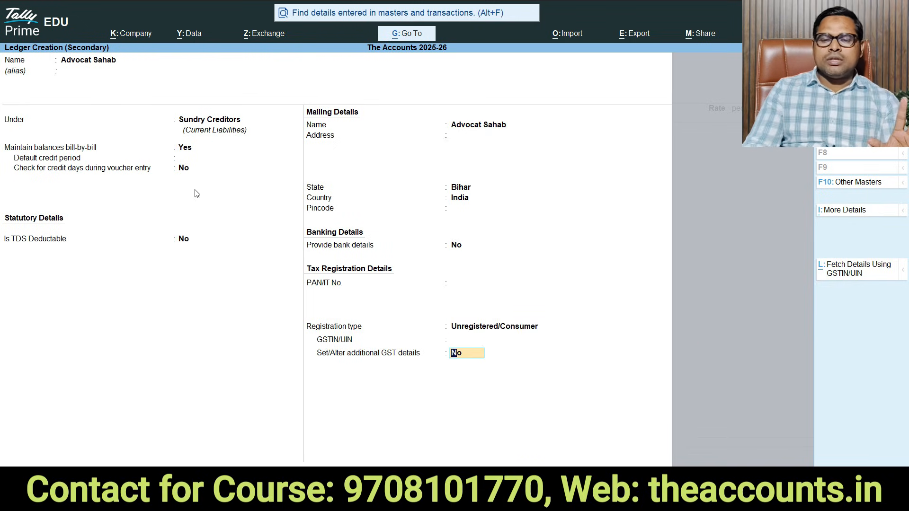
Step: Save the party ledger and accept the voucher's receipt and party details without additional entries
{"action": "key", "text": "Return"}
{"action": "key", "text": "Return"}
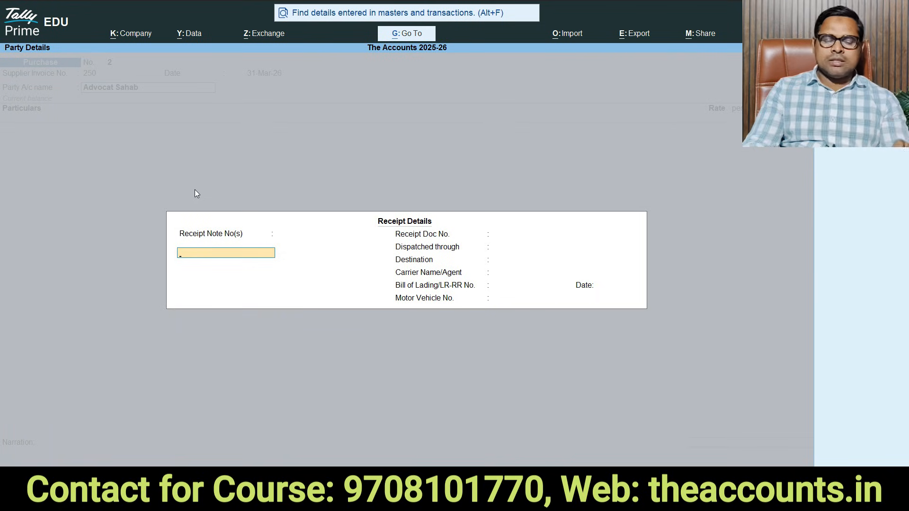
{"action": "key", "text": "ctrl+a"}
{"action": "key", "text": "ctrl+a"}
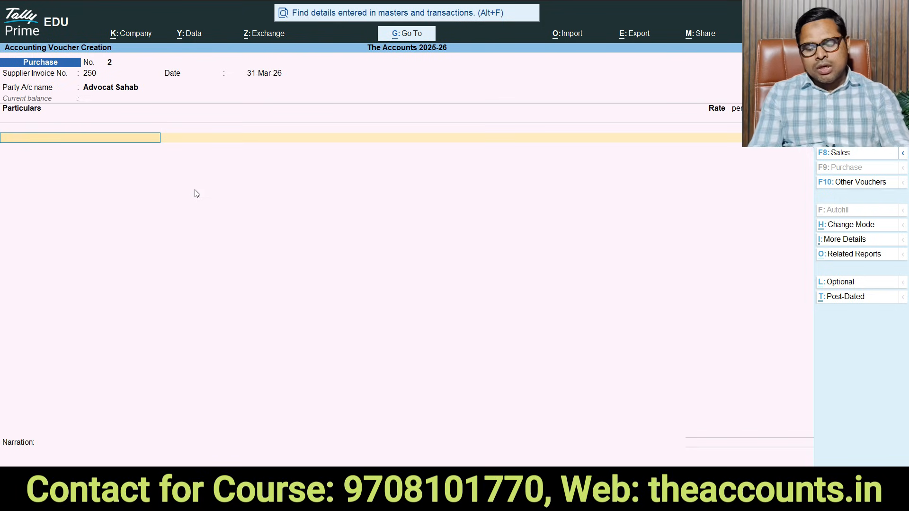
Step: Start a new ledger named Legal Services for the voucher's particulars and place it under Indirect Expenses
{"action": "key", "text": "alt+c"}
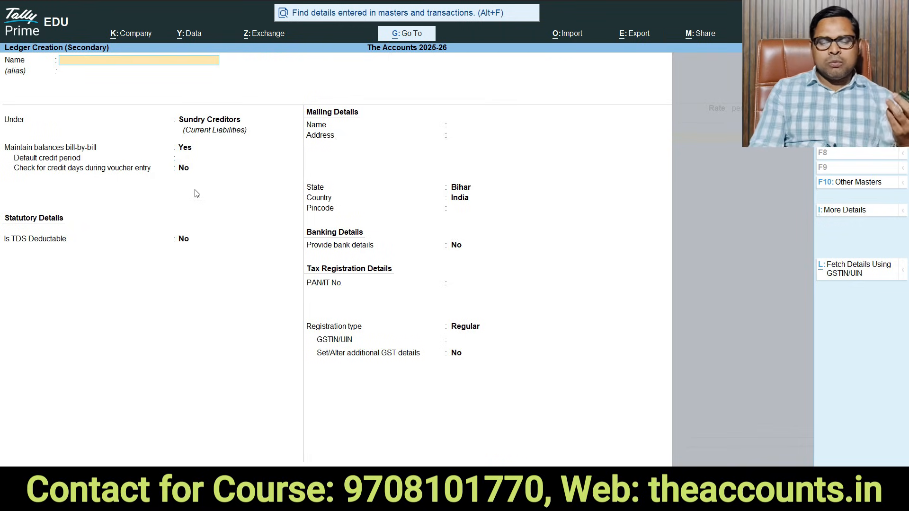
{"action": "type", "text": "gal Servic"}
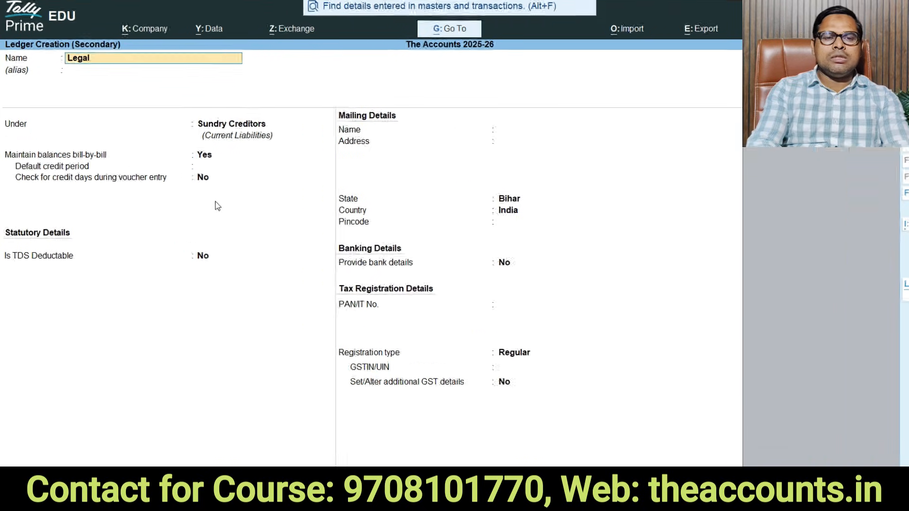
{"action": "type", "text": "es"}
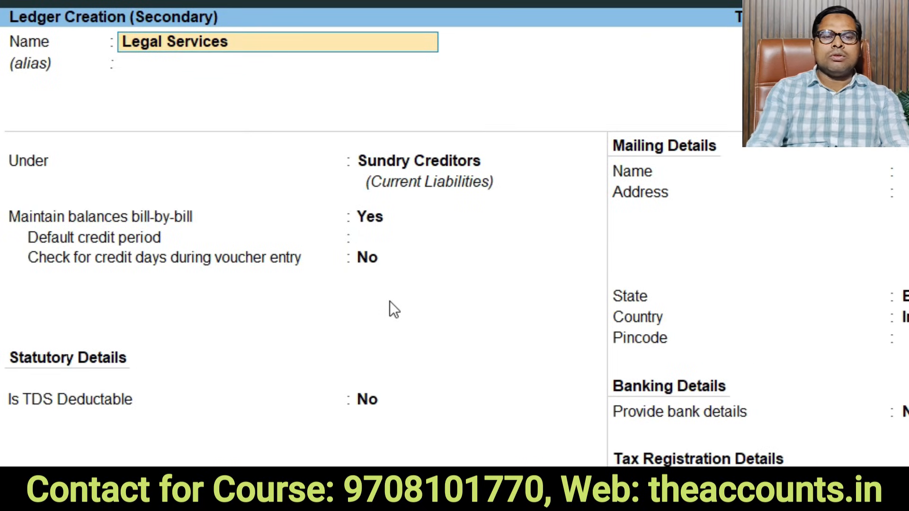
{"action": "key", "text": "Return"}
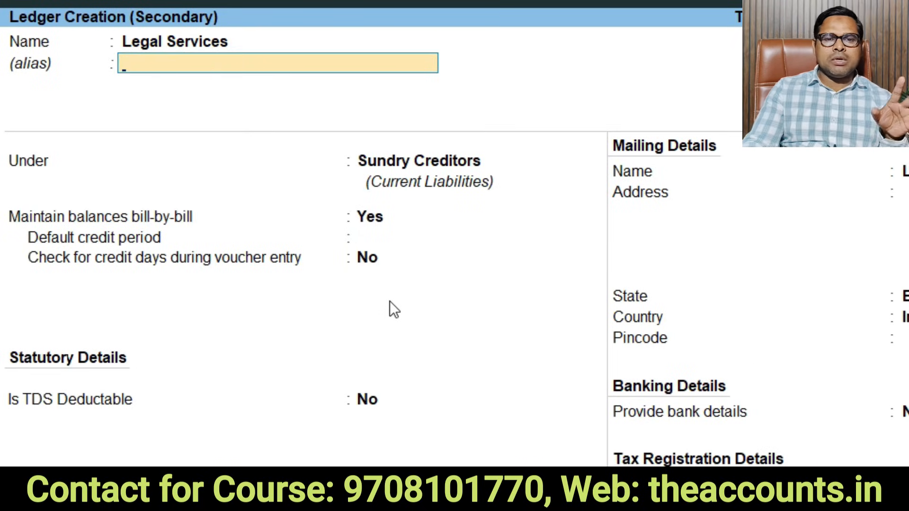
{"action": "key", "text": "Return"}
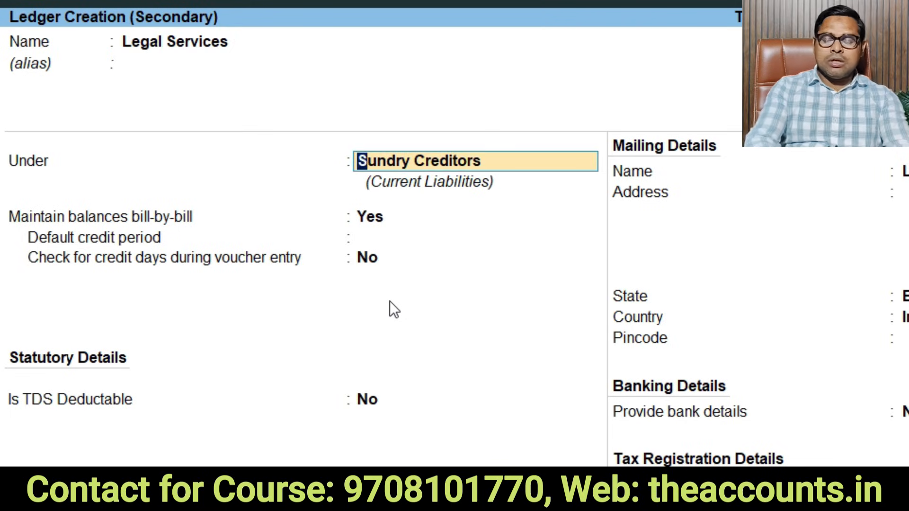
{"action": "type", "text": "Ind"}
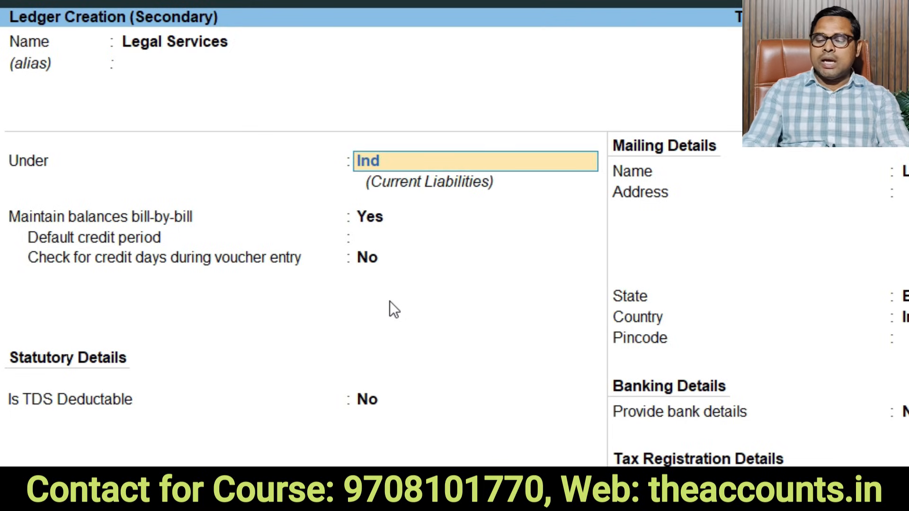
{"action": "key", "text": "Return"}
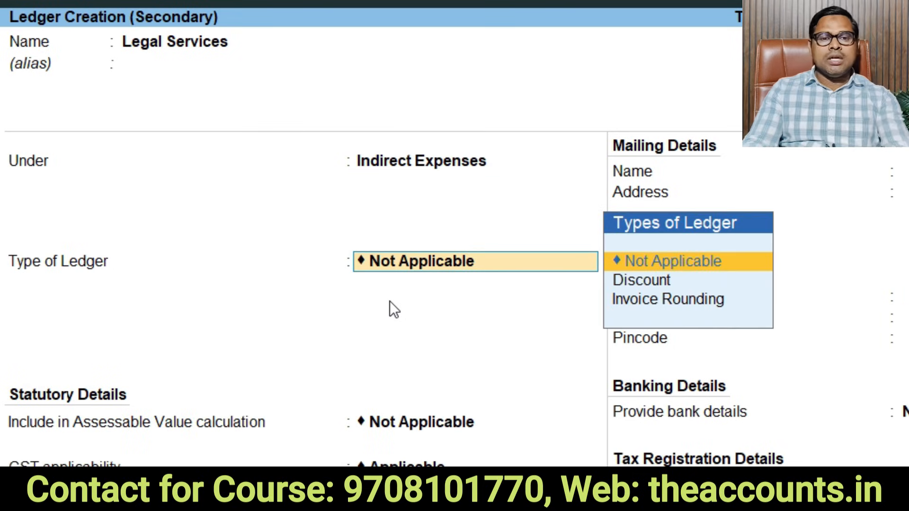
Step: Keep ledger type and assessable value inclusion Not Applicable and GST Applicable for Legal Services, and set HSN/SAC Details to Specify Details Here
{"action": "key", "text": "Return"}
{"action": "key", "text": "Return"}
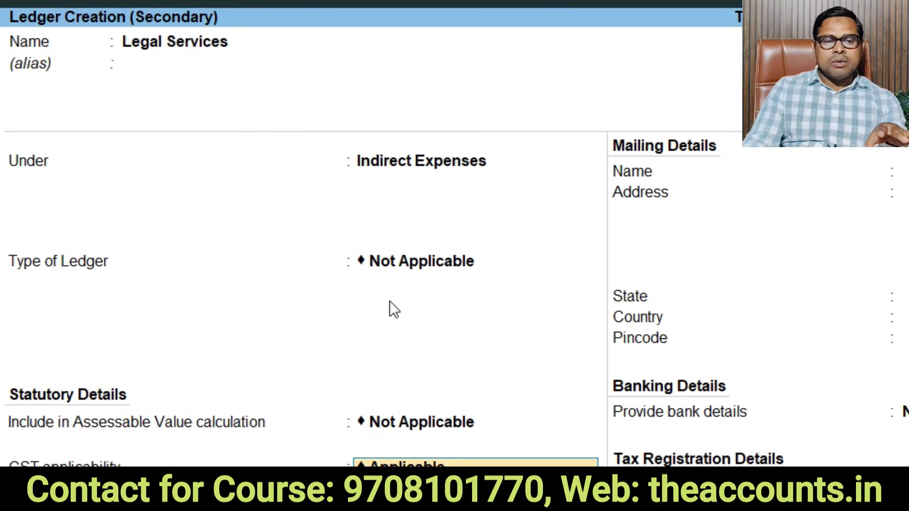
{"action": "key", "text": "Return"}
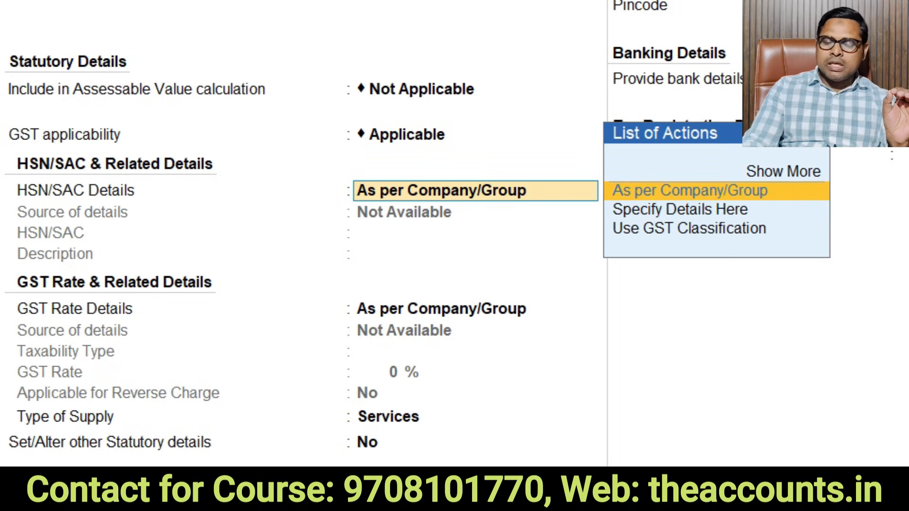
{"action": "key", "text": "Down"}
{"action": "key", "text": "Return"}
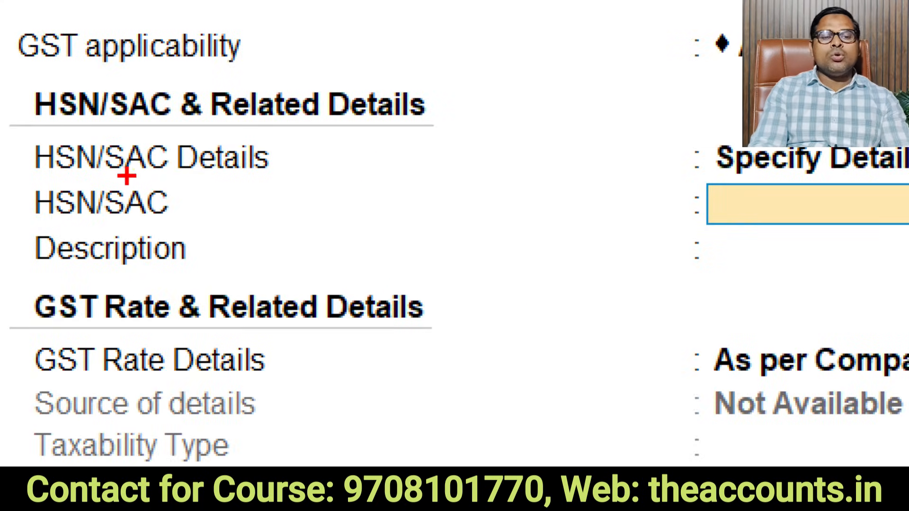
{"action": "left_click_drag", "start_coordinate": [67, 195], "coordinate": [102, 130]}
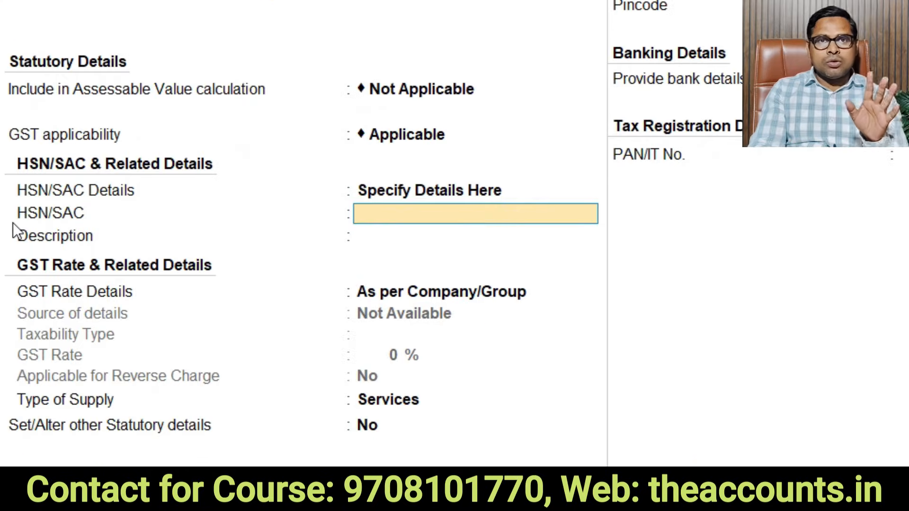
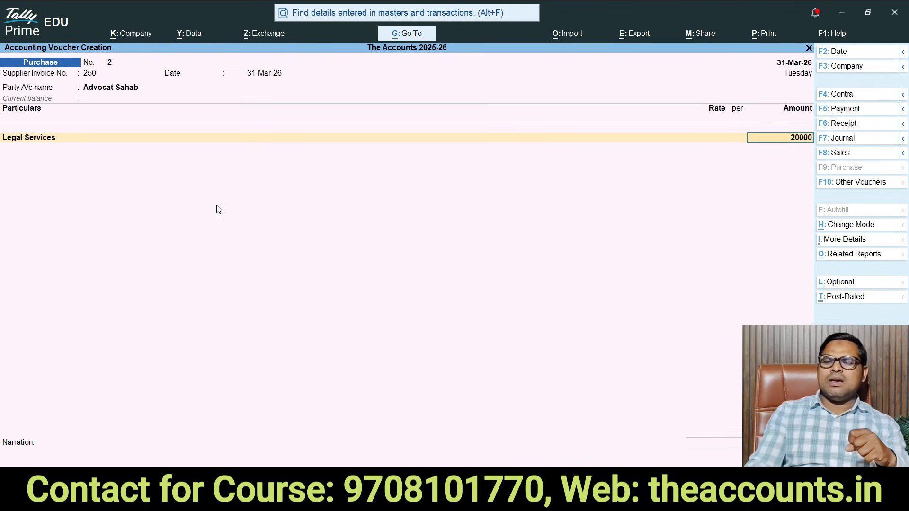
Step: Enter 20,000 as the Legal Services amount, finish the particulars, and open the voucher's GST - Tax Analysis
{"action": "key", "text": "Return"}
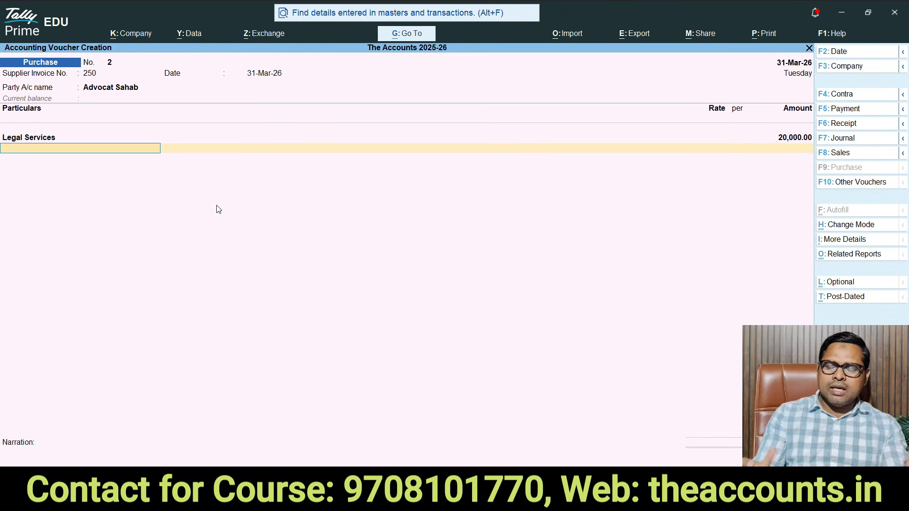
{"action": "key", "text": "Return"}
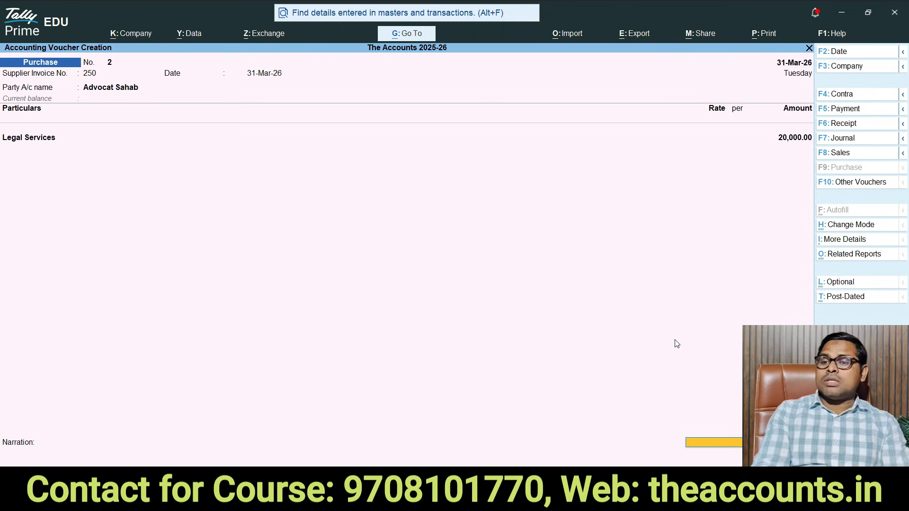
{"action": "left_click", "coordinate": [847, 256]}
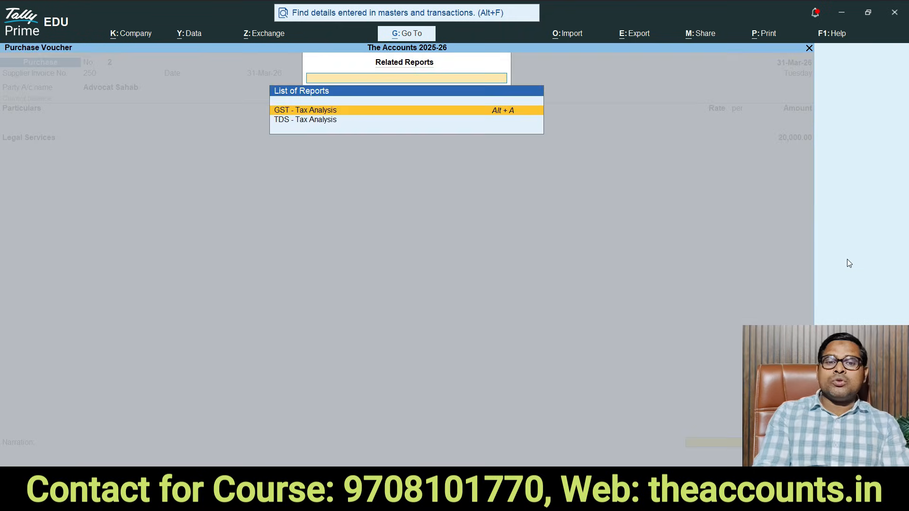
{"action": "left_click", "coordinate": [344, 113]}
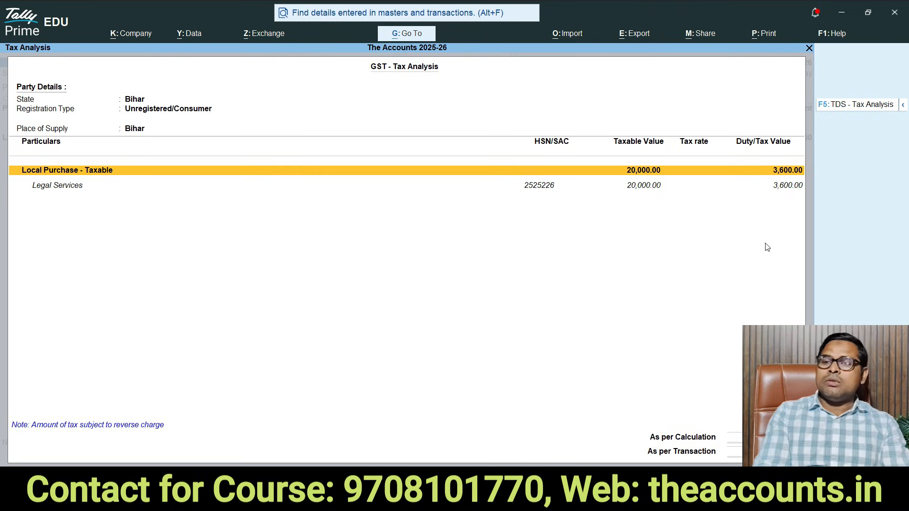
Step: Examine the duty/tax value for Legal Services and the reverse charge note in the GST tax analysis
{"action": "key", "text": "ctrl"}
{"action": "key", "text": "ctrl+1"}
{"action": "left_click", "coordinate": [783, 176]}
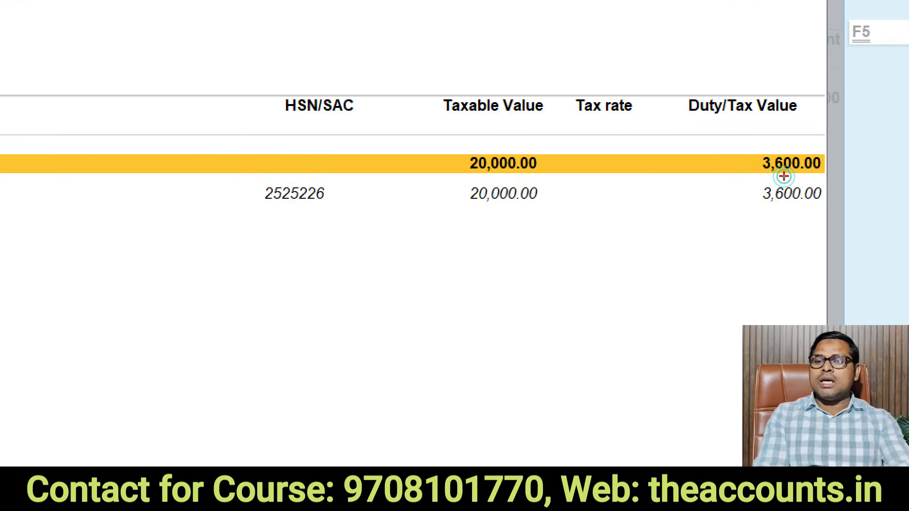
{"action": "mouse_move", "coordinate": [811, 127]}
{"action": "left_mouse_down"}
{"action": "mouse_move", "coordinate": [782, 126]}
{"action": "mouse_move", "coordinate": [790, 78]}
{"action": "left_mouse_up"}
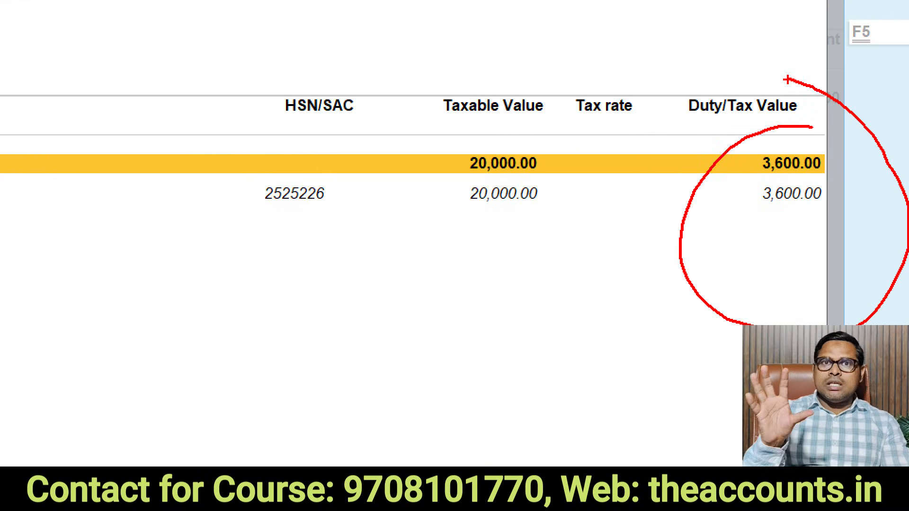
{"action": "key", "text": "Escape"}
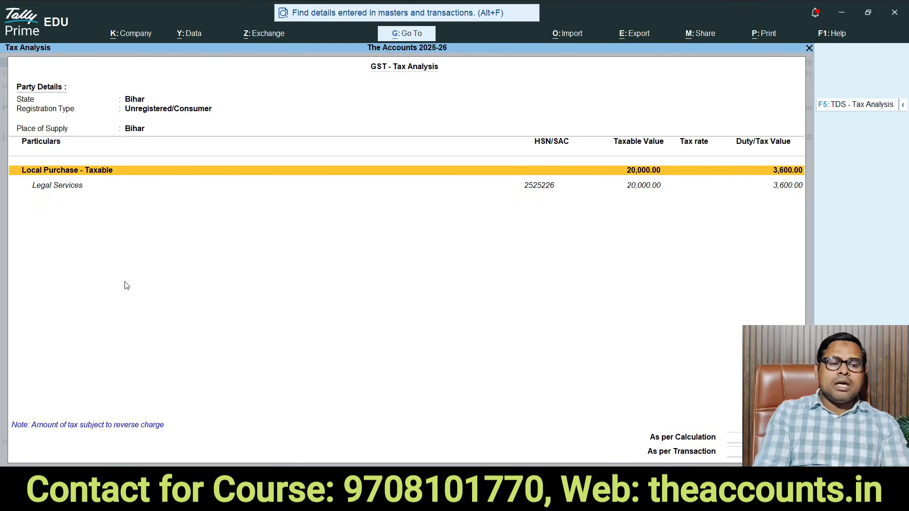
{"action": "key", "text": "ctrl"}
{"action": "key", "text": "ctrl+1"}
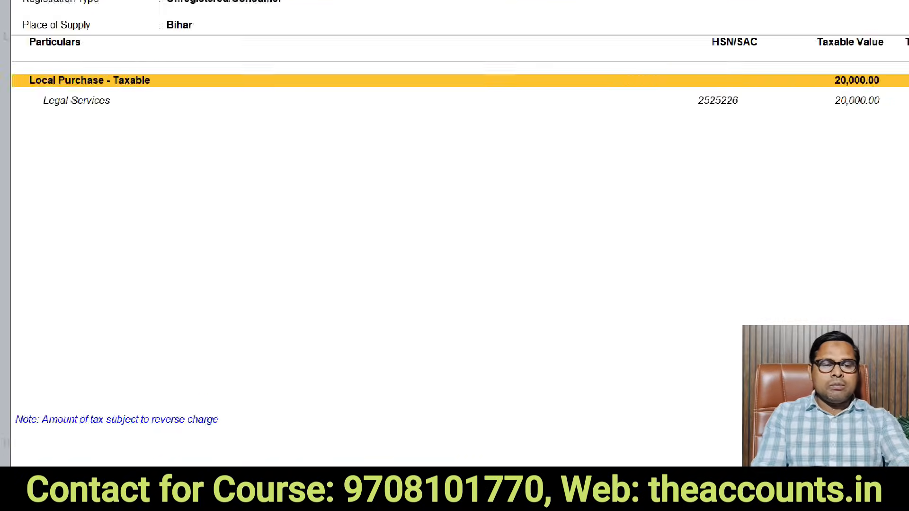
{"action": "left_click", "coordinate": [327, 401]}
{"action": "mouse_move", "coordinate": [344, 390]}
{"action": "left_mouse_down"}
{"action": "mouse_move", "coordinate": [309, 377]}
{"action": "mouse_move", "coordinate": [13, 384]}
{"action": "mouse_move", "coordinate": [69, 465]}
{"action": "mouse_move", "coordinate": [339, 465]}
{"action": "mouse_move", "coordinate": [362, 449]}
{"action": "mouse_move", "coordinate": [365, 426]}
{"action": "mouse_move", "coordinate": [335, 387]}
{"action": "left_mouse_up"}
{"action": "left_click_drag", "start_coordinate": [211, 424], "coordinate": [456, 430]}
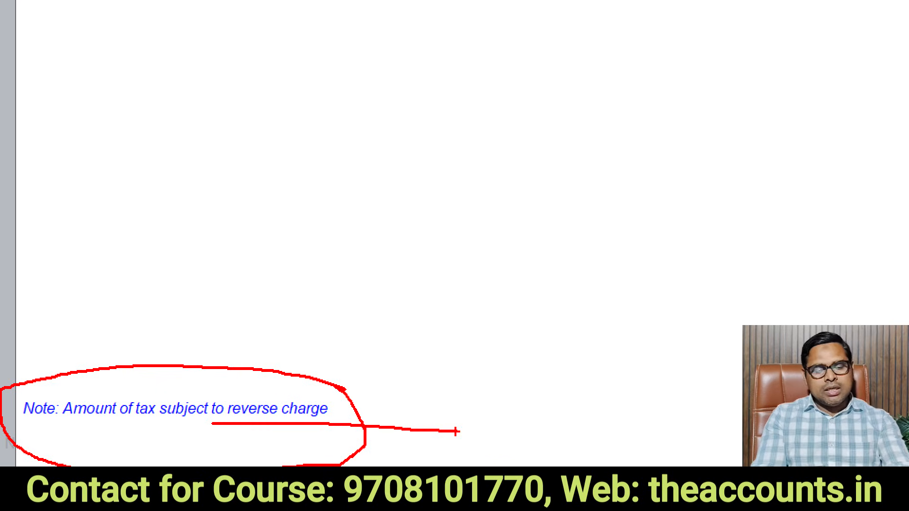
{"action": "key", "text": "Escape"}
{"action": "key", "text": "ctrl"}
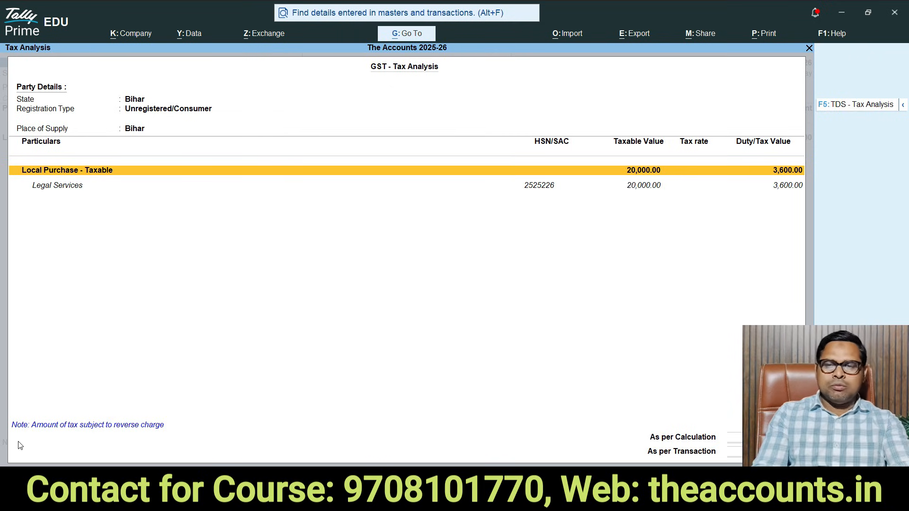
Step: Close the tax analysis and save the Advocat Sahab purchase voucher without a narration
{"action": "key", "text": "Escape"}
{"action": "key", "text": "Return"}
{"action": "key", "text": "Return"}
{"action": "key", "text": "Return"}
{"action": "key", "text": "Return"}
{"action": "key", "text": "Return"}
{"action": "key", "text": "Return"}
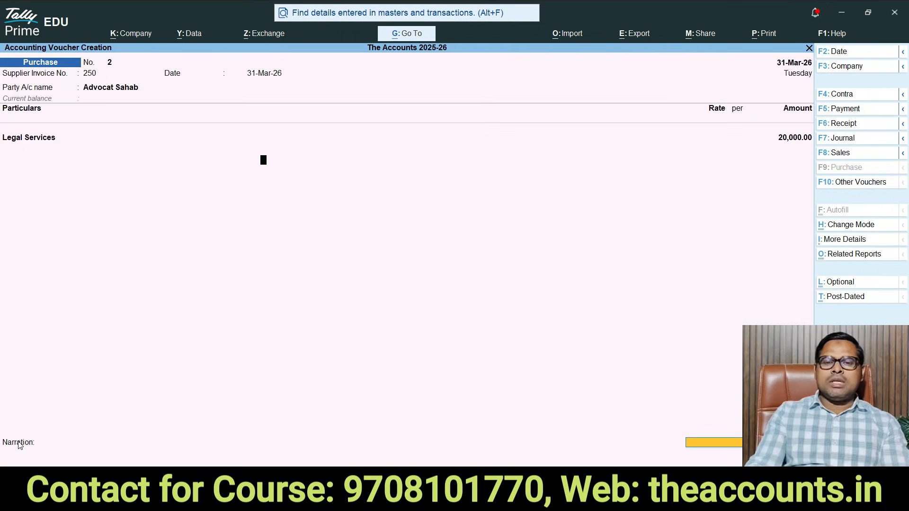
{"action": "key", "text": "Return"}
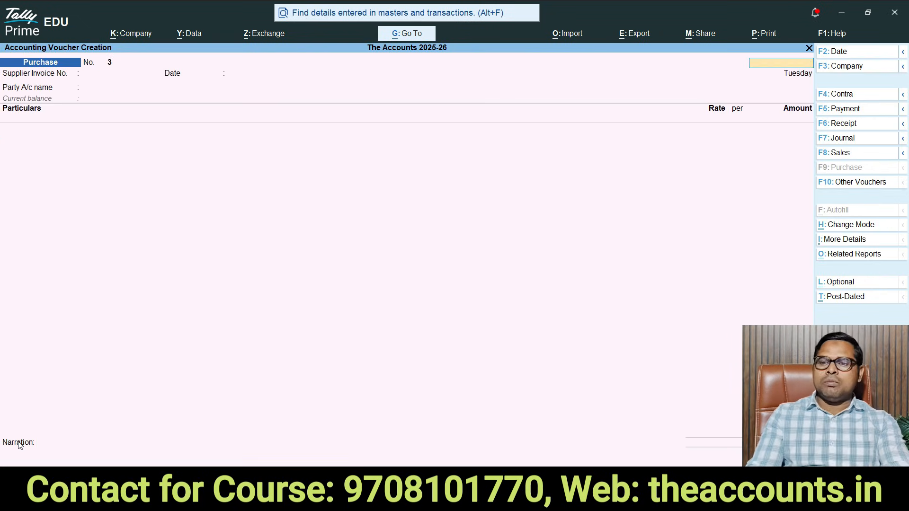
Step: Leave voucher entry and open the GSTR-3B report from the statutory GST reports
{"action": "key", "text": "Escape"}
{"action": "key", "text": "Up"}
{"action": "key", "text": "Up"}
{"action": "key", "text": "Up"}
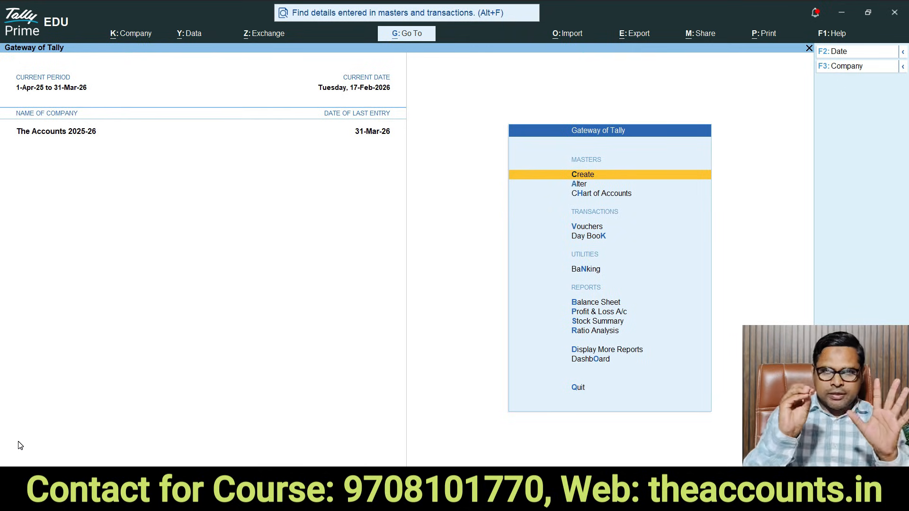
{"action": "key", "text": "d"}
{"action": "key", "text": "s"}
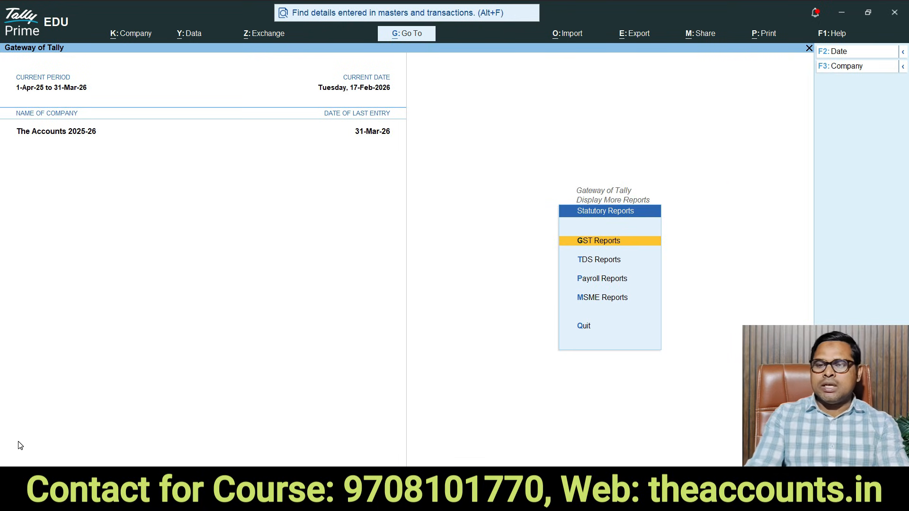
{"action": "key", "text": "g"}
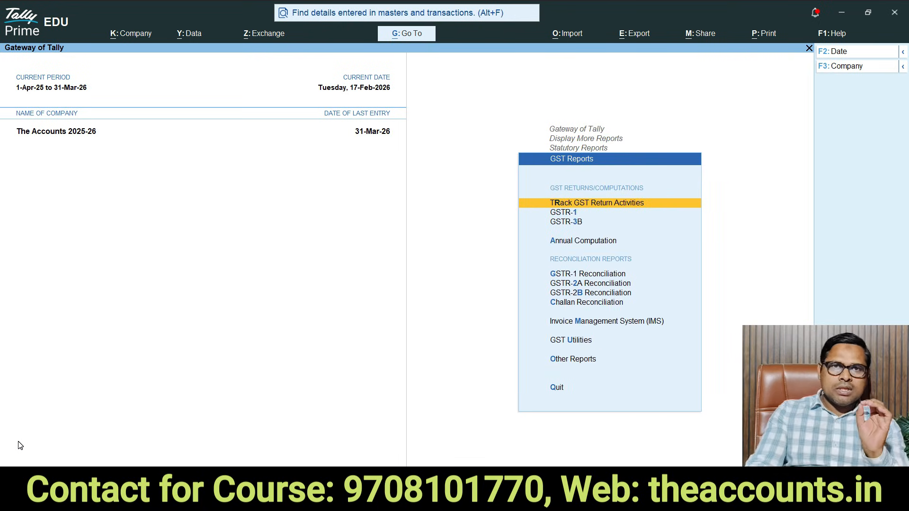
{"action": "key", "text": "Down"}
{"action": "key", "text": "Down"}
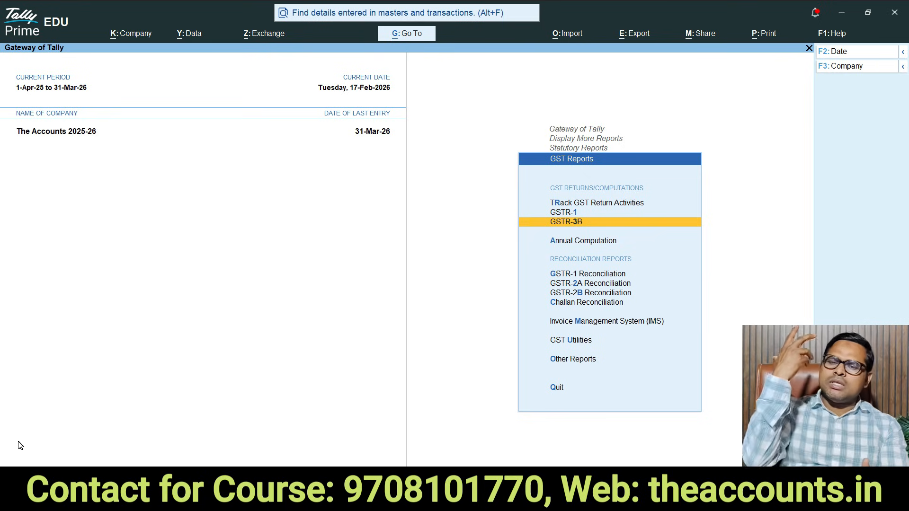
{"action": "key", "text": "Return"}
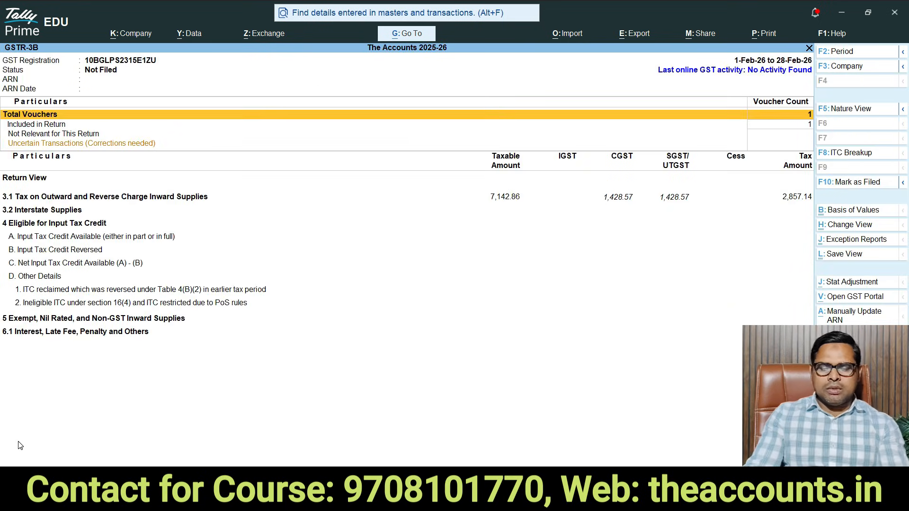
Step: Examine the CGST and SGST on 3.1d Inward Supplies (applicable for Reverse Charge) in GSTR-3B
{"action": "key", "text": "Down"}
{"action": "key", "text": "Down"}
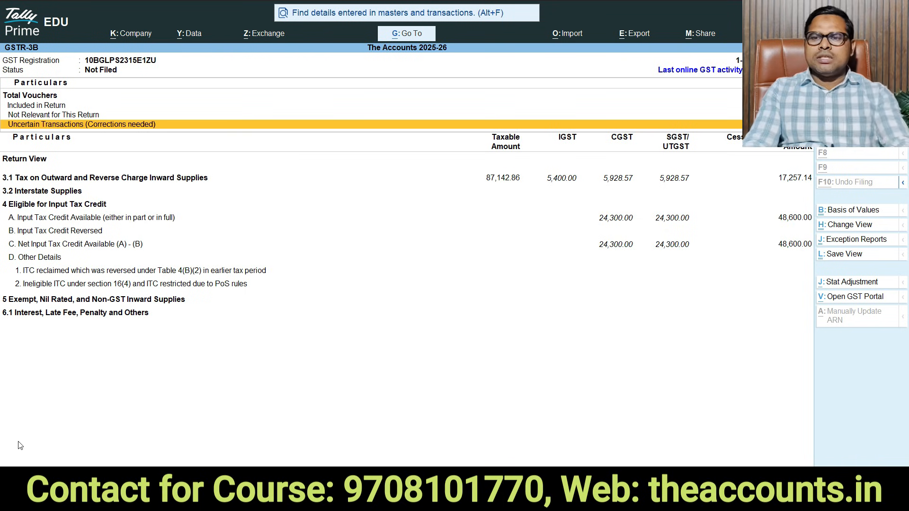
{"action": "key", "text": "Down"}
{"action": "key", "text": "Down"}
{"action": "key", "text": "Down"}
{"action": "key", "text": "Down"}
{"action": "key", "text": "Down"}
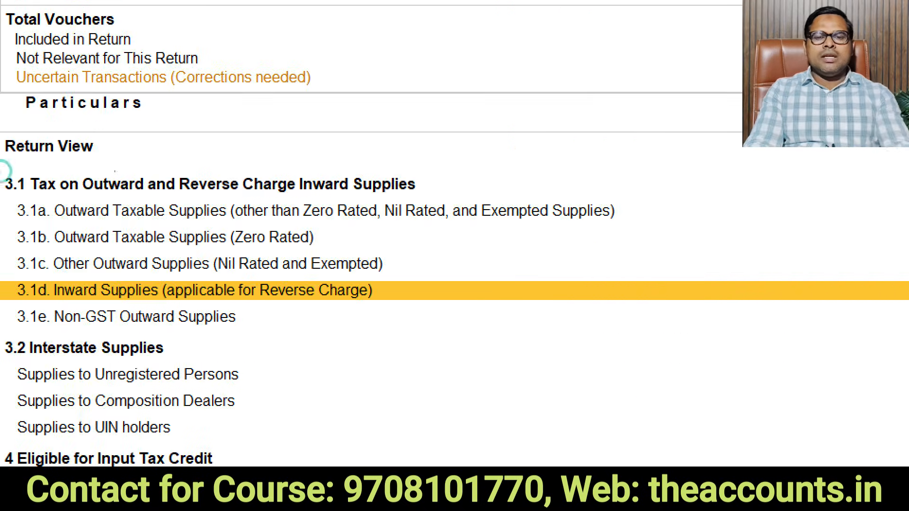
{"action": "left_click_drag", "start_coordinate": [353, 162], "coordinate": [280, 194]}
{"action": "mouse_move", "coordinate": [71, 305]}
{"action": "left_mouse_down"}
{"action": "mouse_move", "coordinate": [230, 317]}
{"action": "mouse_move", "coordinate": [450, 314]}
{"action": "mouse_move", "coordinate": [364, 270]}
{"action": "mouse_move", "coordinate": [165, 269]}
{"action": "mouse_move", "coordinate": [19, 281]}
{"action": "mouse_move", "coordinate": [122, 322]}
{"action": "left_mouse_up"}
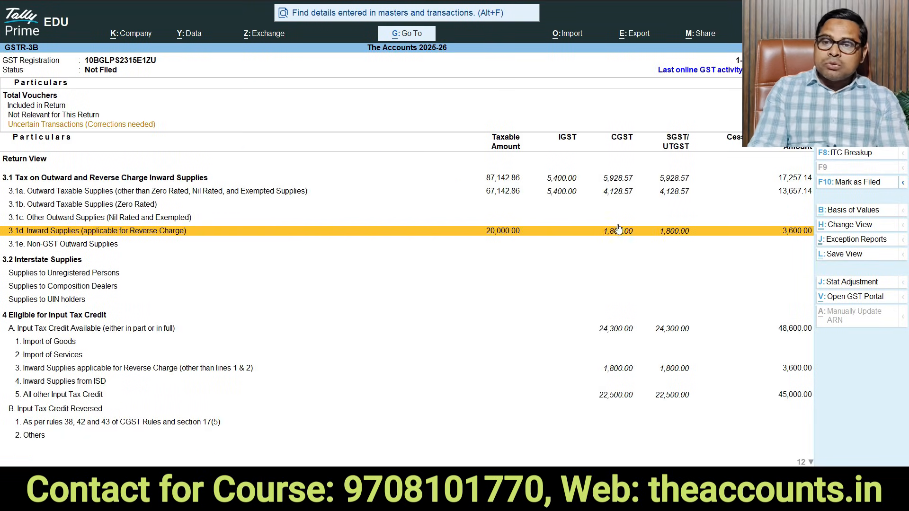
{"action": "key", "text": "ctrl"}
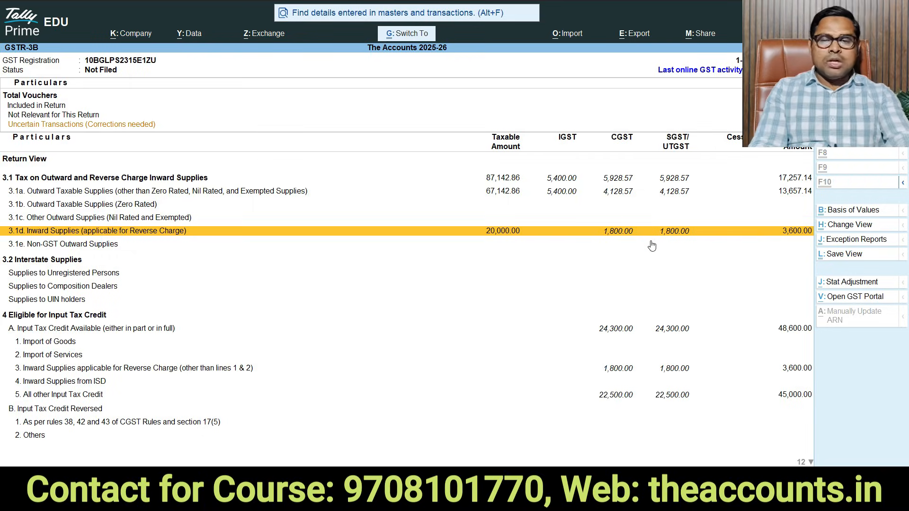
{"action": "mouse_move", "coordinate": [672, 227]}
{"action": "left_mouse_down"}
{"action": "mouse_move", "coordinate": [644, 217]}
{"action": "mouse_move", "coordinate": [664, 211]}
{"action": "left_mouse_up"}
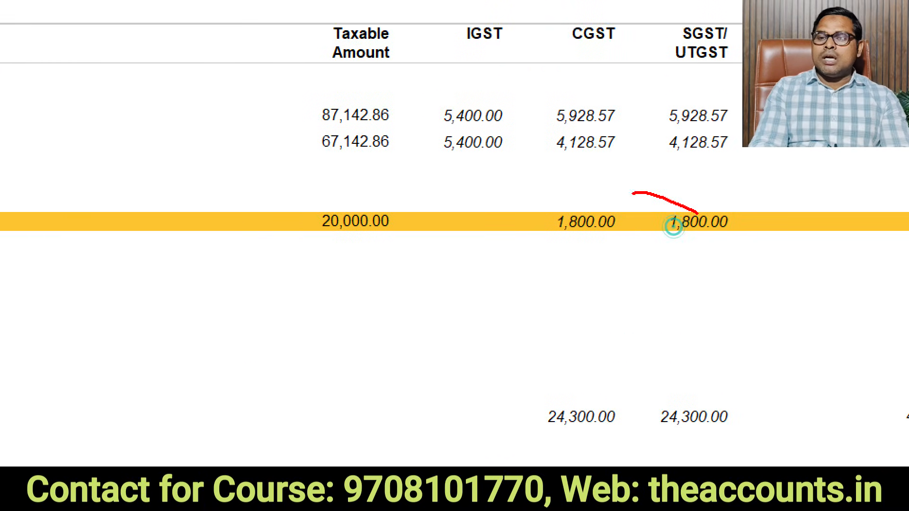
{"action": "left_click_drag", "start_coordinate": [577, 187], "coordinate": [491, 217]}
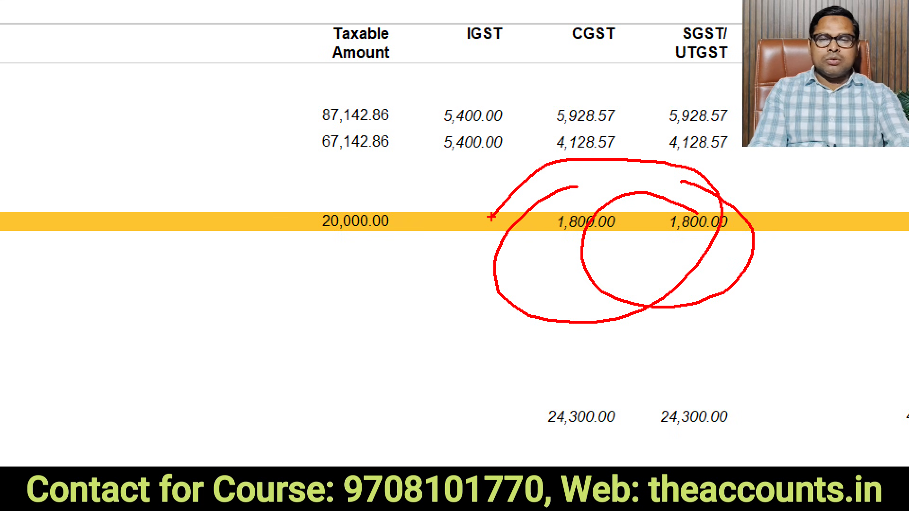
{"action": "key", "text": "Escape"}
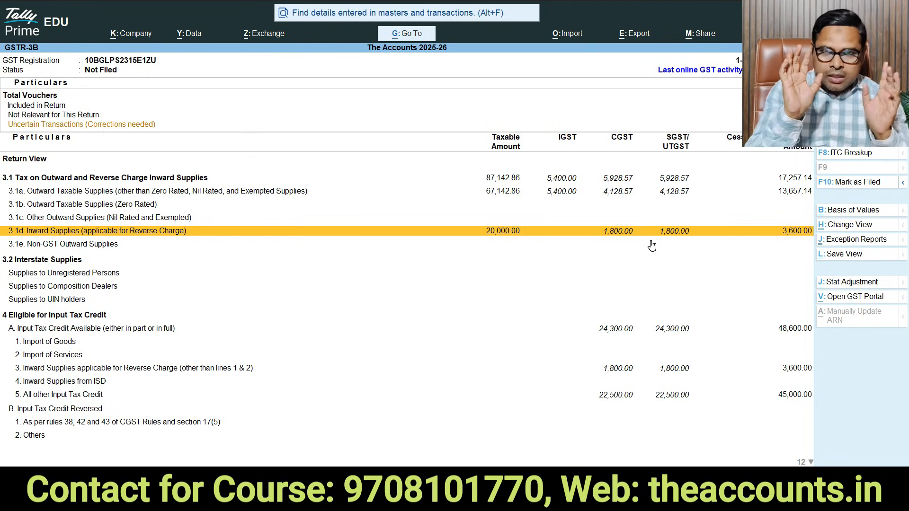
Step: Examine the eligible input tax credit on Inward Supplies applicable for Reverse Charge in section 4A of GSTR-3B
{"action": "key", "text": "Down"}
{"action": "key", "text": "Down"}
{"action": "key", "text": "Down"}
{"action": "key", "text": "Down"}
{"action": "key", "text": "Down"}
{"action": "key", "text": "Down"}
{"action": "key", "text": "Down"}
{"action": "key", "text": "Down"}
{"action": "key", "text": "Down"}
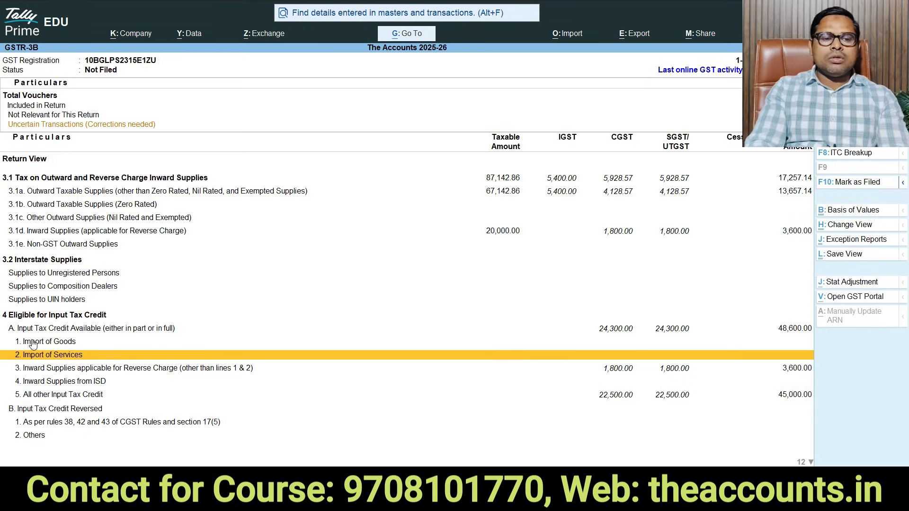
{"action": "left_click", "coordinate": [64, 370]}
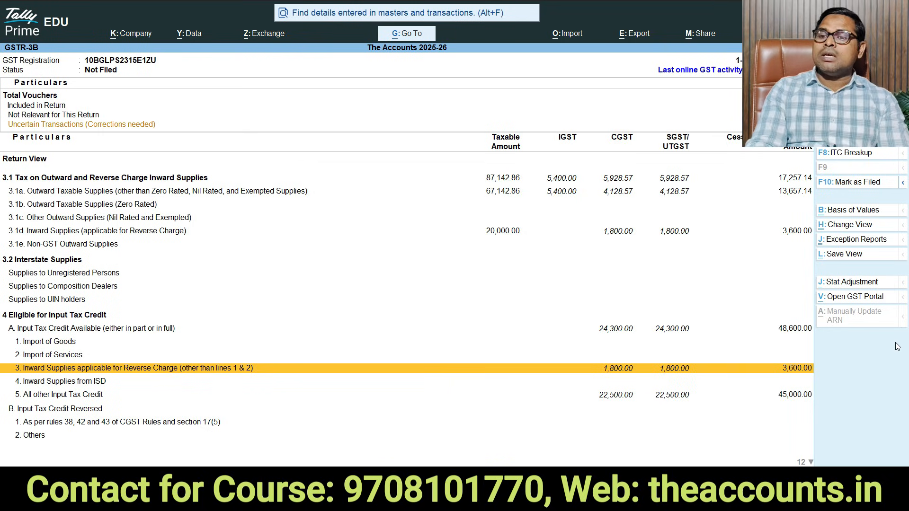
Step: View the natures of adjustment offered for a GST stat adjustment, leave without creating one, and close GSTR-3B
{"action": "left_click", "coordinate": [846, 284]}
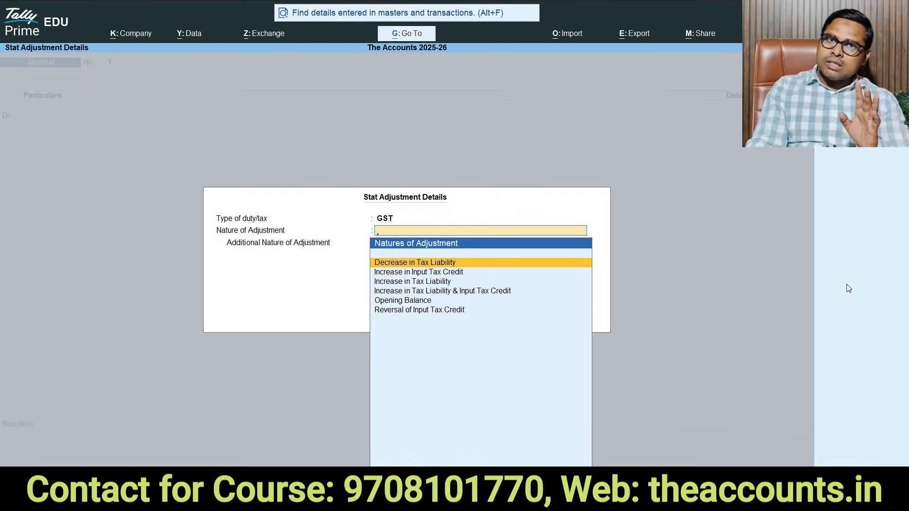
{"action": "key", "text": "Escape"}
{"action": "key", "text": "Escape"}
{"action": "key", "text": "y"}
{"action": "key", "text": "Escape"}
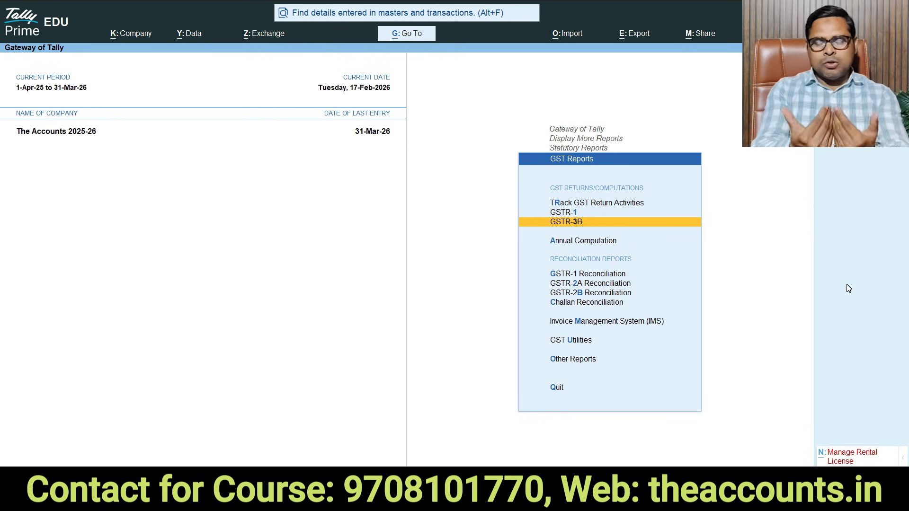
Step: Open the Reverse Charge Supplies report from the other GST reports
{"action": "key", "text": "Down"}
{"action": "key", "text": "Down"}
{"action": "key", "text": "Down"}
{"action": "key", "text": "Down"}
{"action": "key", "text": "Down"}
{"action": "key", "text": "Down"}
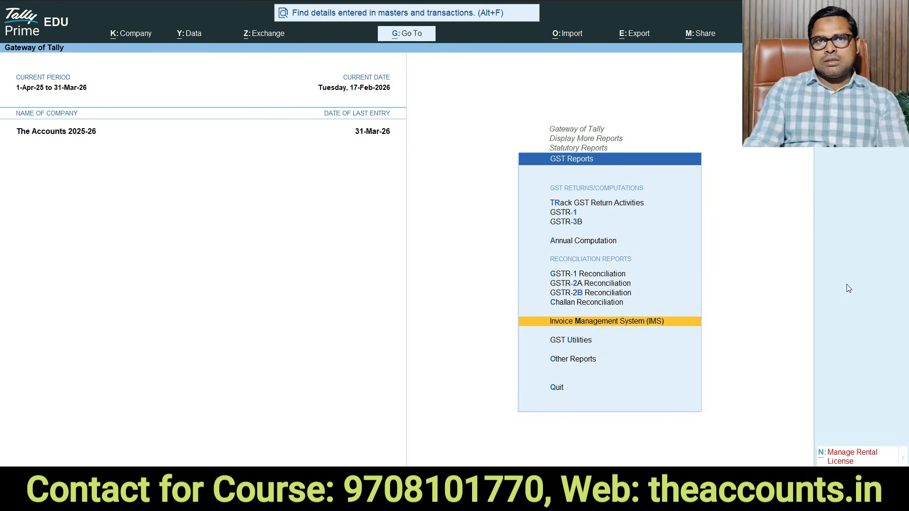
{"action": "key", "text": "Down"}
{"action": "key", "text": "Down"}
{"action": "key", "text": "Up"}
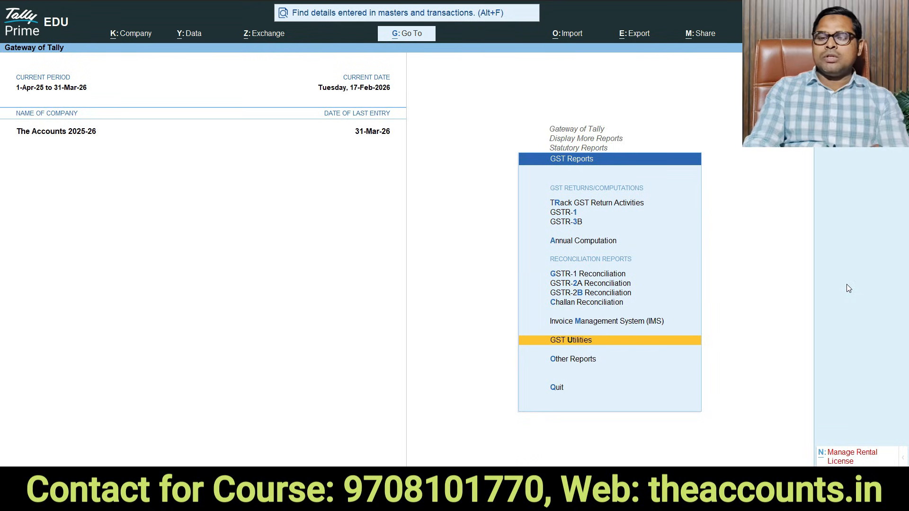
{"action": "key", "text": "Down"}
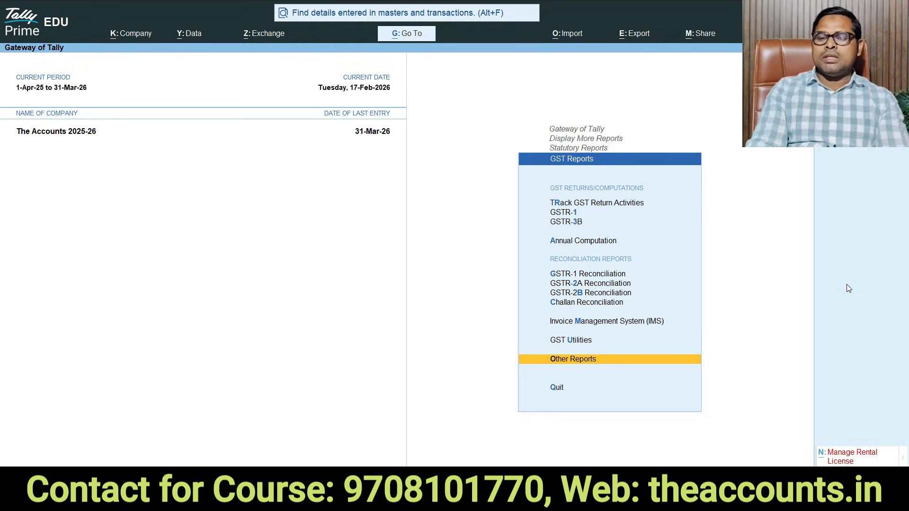
{"action": "left_click", "coordinate": [574, 361]}
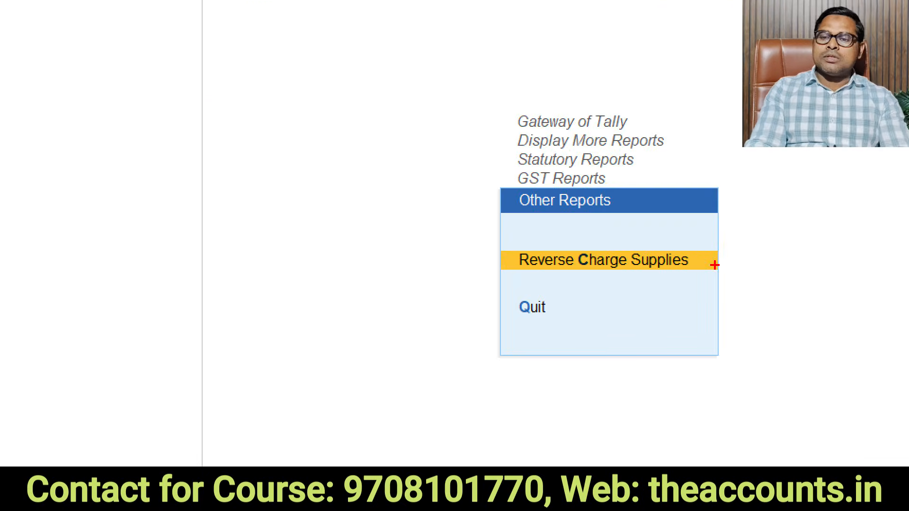
{"action": "mouse_move", "coordinate": [715, 239]}
{"action": "left_mouse_down"}
{"action": "mouse_move", "coordinate": [489, 234]}
{"action": "mouse_move", "coordinate": [561, 298]}
{"action": "mouse_move", "coordinate": [729, 239]}
{"action": "mouse_move", "coordinate": [706, 220]}
{"action": "left_mouse_up"}
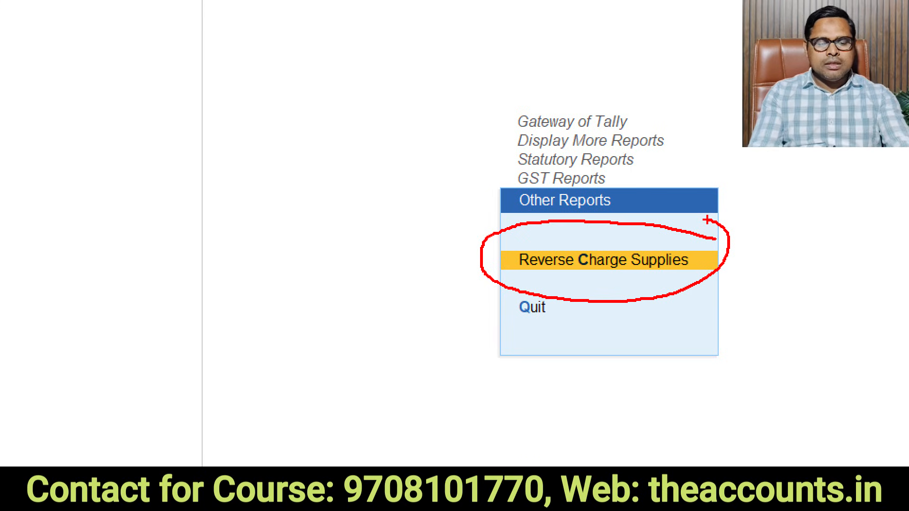
{"action": "key", "text": "Escape"}
{"action": "left_click", "coordinate": [607, 284]}
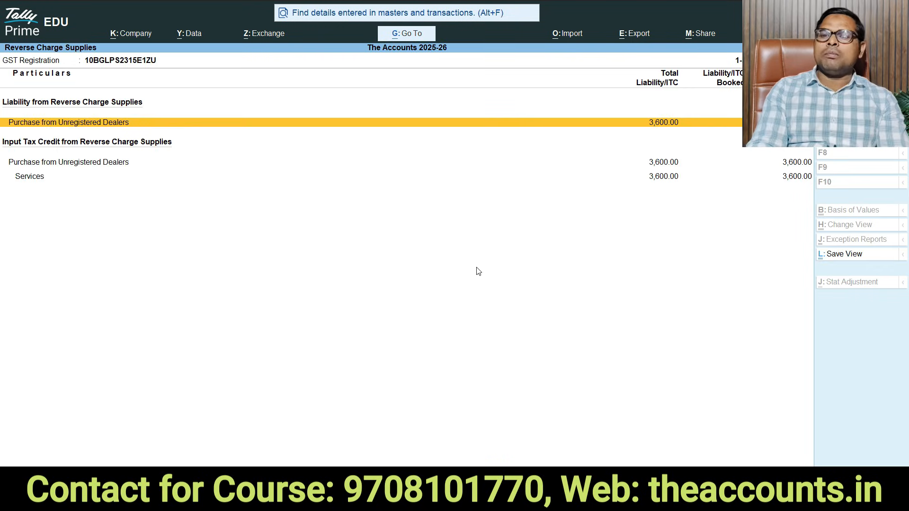
Step: Examine Purchase from Unregistered Dealers under both the liability and the input tax credit from reverse charge supplies
{"action": "key", "text": "ctrl+1"}
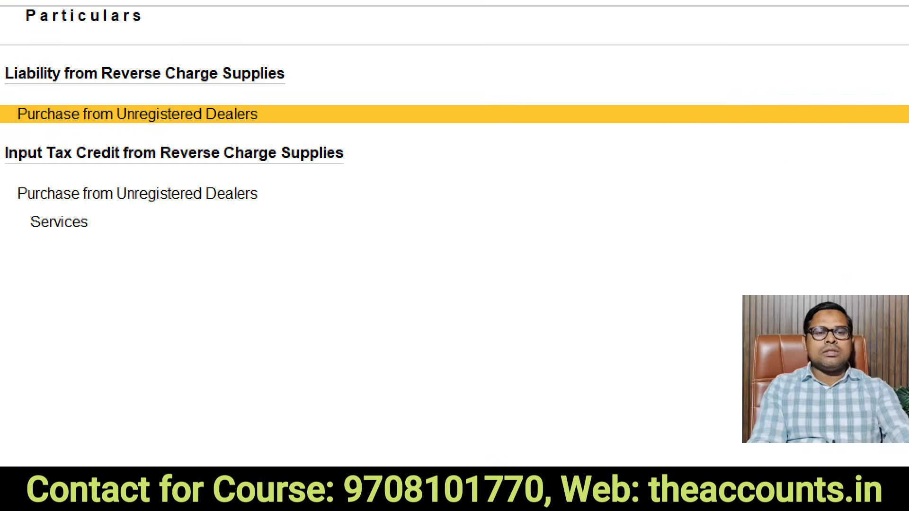
{"action": "left_click_drag", "start_coordinate": [102, 125], "coordinate": [280, 136]}
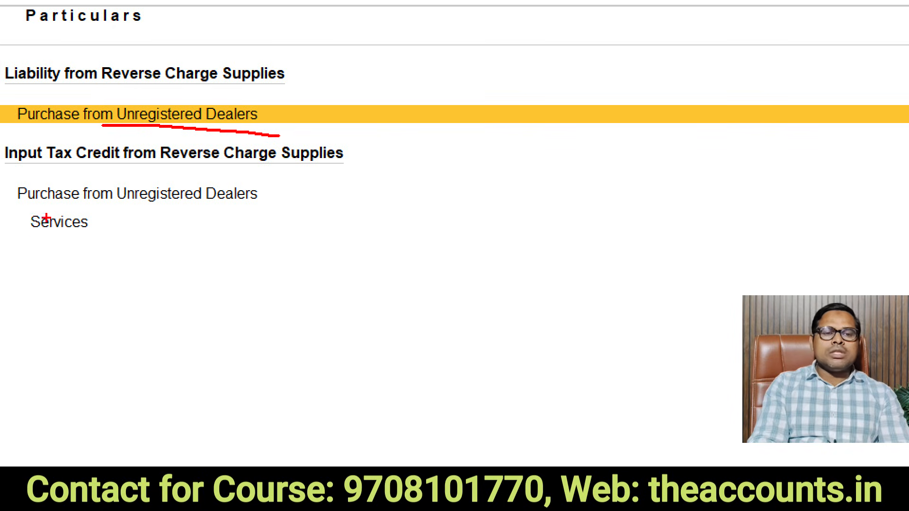
{"action": "left_click_drag", "start_coordinate": [55, 212], "coordinate": [239, 205]}
{"action": "mouse_move", "coordinate": [94, 209]}
{"action": "left_mouse_down"}
{"action": "mouse_move", "coordinate": [128, 242]}
{"action": "mouse_move", "coordinate": [122, 245]}
{"action": "left_mouse_up"}
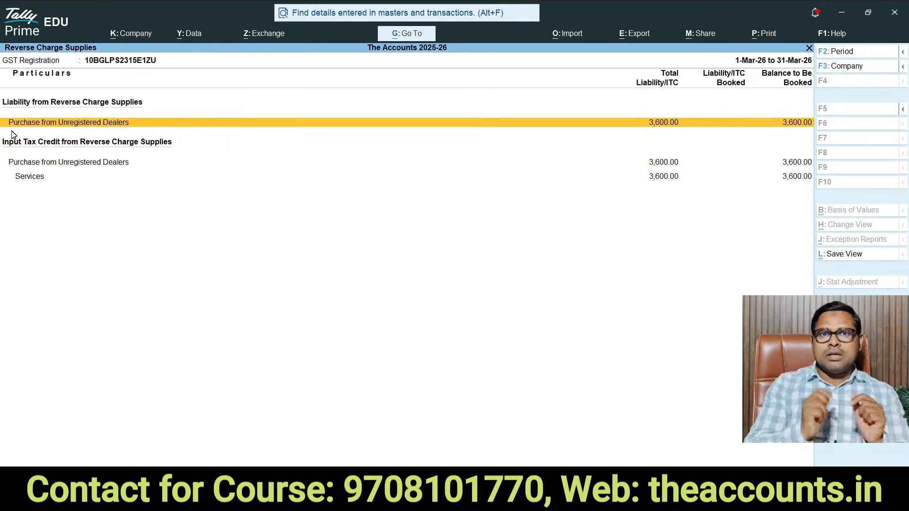
Step: Leave the GST reports and open the Balance Sheet in detailed format
{"action": "key", "text": "Escape"}
{"action": "key", "text": "Escape"}
{"action": "key", "text": "Escape"}
{"action": "key", "text": "Escape"}
{"action": "key", "text": "Escape"}
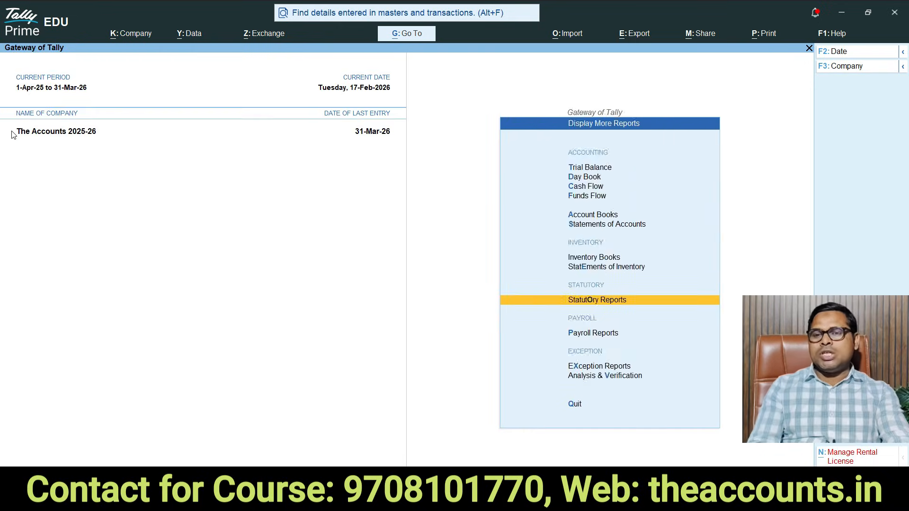
{"action": "key", "text": "Escape"}
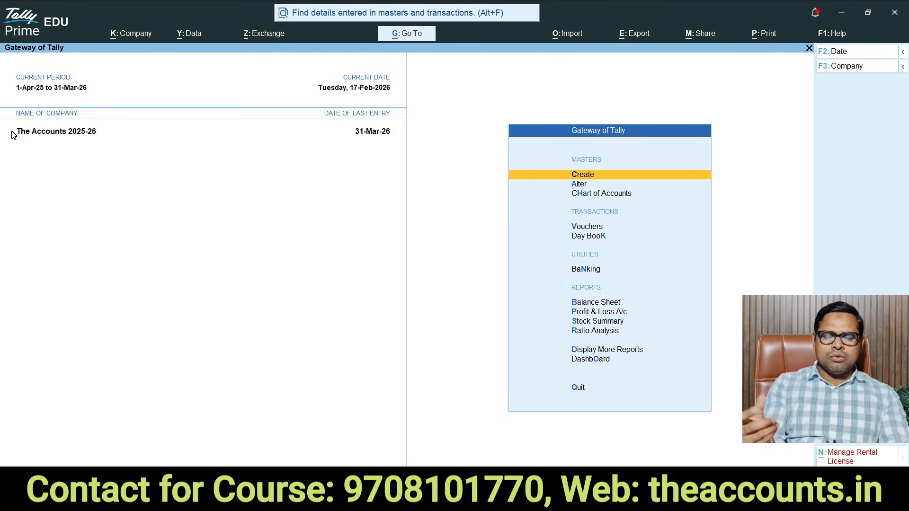
{"action": "key", "text": "b"}
{"action": "key", "text": "alt+F5"}
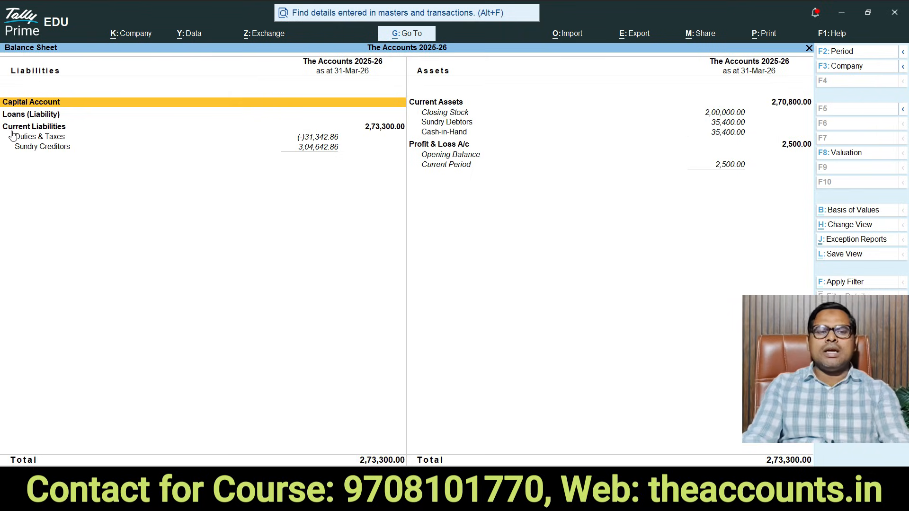
Step: Open the Duties & Taxes group under Current Liabilities and examine the CGST, IGST and SGST closing balances
{"action": "key", "text": "Down"}
{"action": "key", "text": "Down"}
{"action": "key", "text": "Down"}
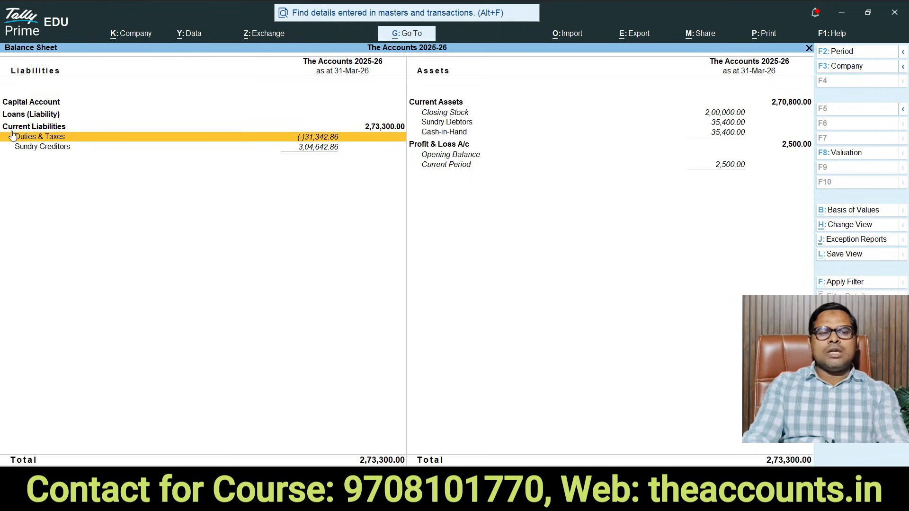
{"action": "key", "text": "Return"}
{"action": "key", "text": "Down"}
{"action": "key", "text": "Down"}
{"action": "key", "text": "Down"}
{"action": "key", "text": "Down"}
{"action": "key", "text": "Down"}
{"action": "key", "text": "Down"}
{"action": "key", "text": "Up"}
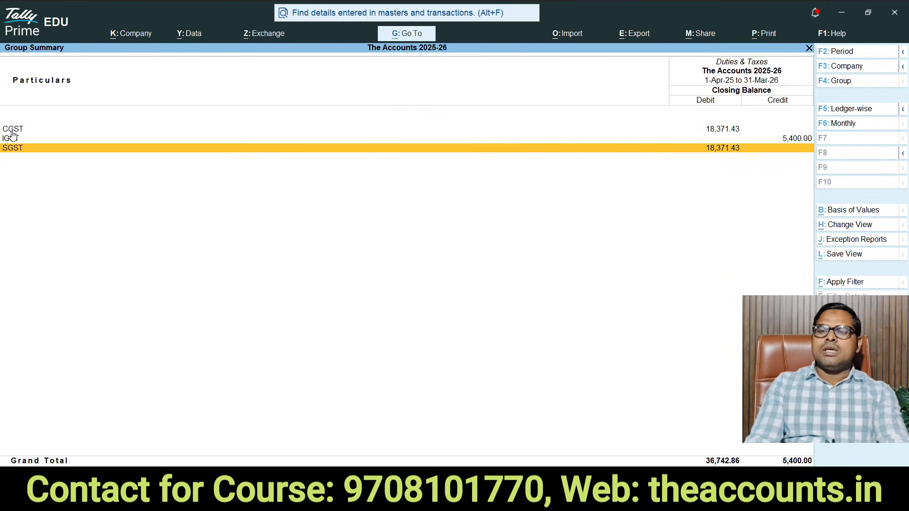
Step: Open the SGST ledger's monthly summary and examine its debit and credit entries from April to March
{"action": "key", "text": "Return"}
{"action": "key", "text": "Up"}
{"action": "key", "text": "Up"}
{"action": "key", "text": "Up"}
{"action": "key", "text": "Up"}
{"action": "key", "text": "Up"}
{"action": "key", "text": "Up"}
{"action": "key", "text": "Up"}
{"action": "key", "text": "Up"}
{"action": "key", "text": "Up"}
{"action": "key", "text": "Up"}
{"action": "key", "text": "Up"}
{"action": "key", "text": "Down"}
{"action": "key", "text": "Down"}
{"action": "key", "text": "Down"}
{"action": "key", "text": "Down"}
{"action": "key", "text": "Down"}
{"action": "key", "text": "Down"}
{"action": "key", "text": "Down"}
{"action": "key", "text": "Down"}
{"action": "key", "text": "Down"}
{"action": "key", "text": "Down"}
{"action": "key", "text": "Down"}
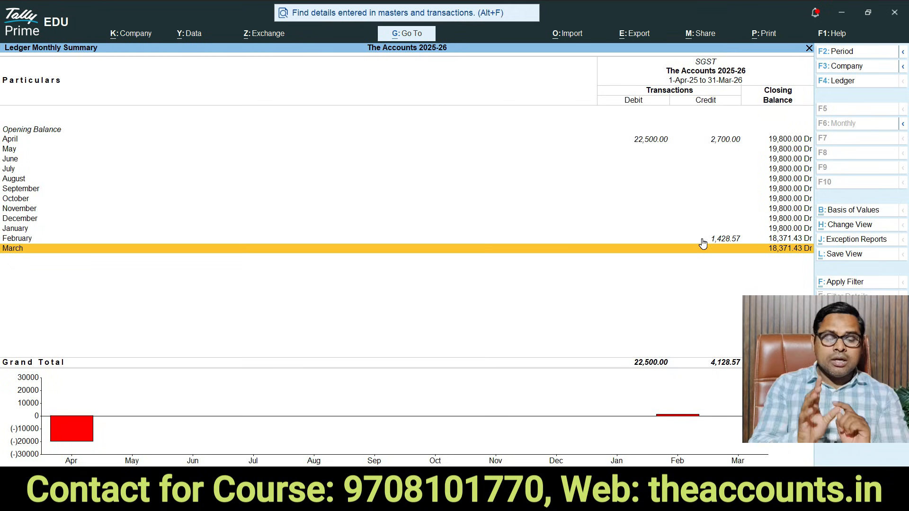
Step: Close the ledger and Balance Sheet views without quitting the program and go to the Statutory Reports
{"action": "key", "text": "Escape"}
{"action": "key", "text": "Escape"}
{"action": "key", "text": "Escape"}
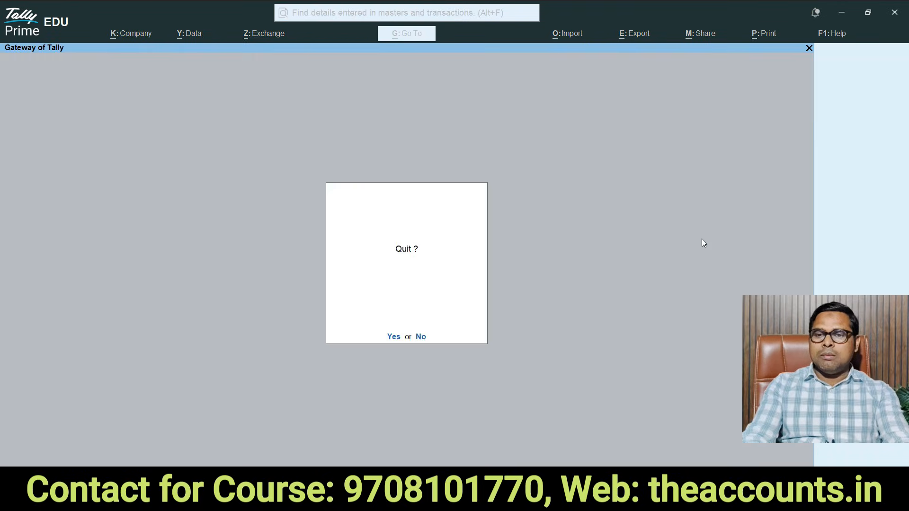
{"action": "key", "text": "n"}
{"action": "key", "text": "d"}
{"action": "key", "text": "o"}
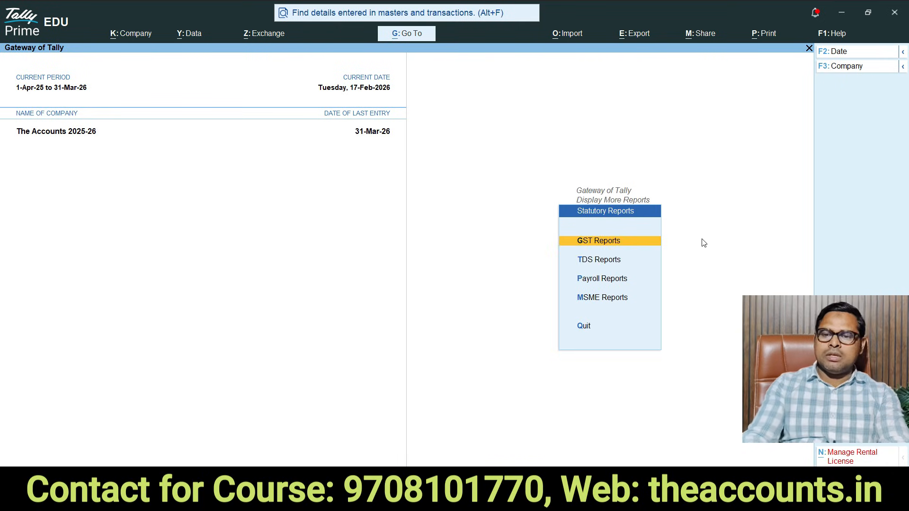
Step: Reopen the Reverse Charge Supplies report from the other GST reports
{"action": "key", "text": "Down"}
{"action": "key", "text": "Down"}
{"action": "key", "text": "Up"}
{"action": "key", "text": "Up"}
{"action": "key", "text": "Return"}
{"action": "key", "text": "Down"}
{"action": "key", "text": "Down"}
{"action": "key", "text": "Down"}
{"action": "key", "text": "Down"}
{"action": "key", "text": "Down"}
{"action": "key", "text": "Down"}
{"action": "key", "text": "Down"}
{"action": "key", "text": "Down"}
{"action": "key", "text": "Down"}
{"action": "key", "text": "Down"}
{"action": "key", "text": "Return"}
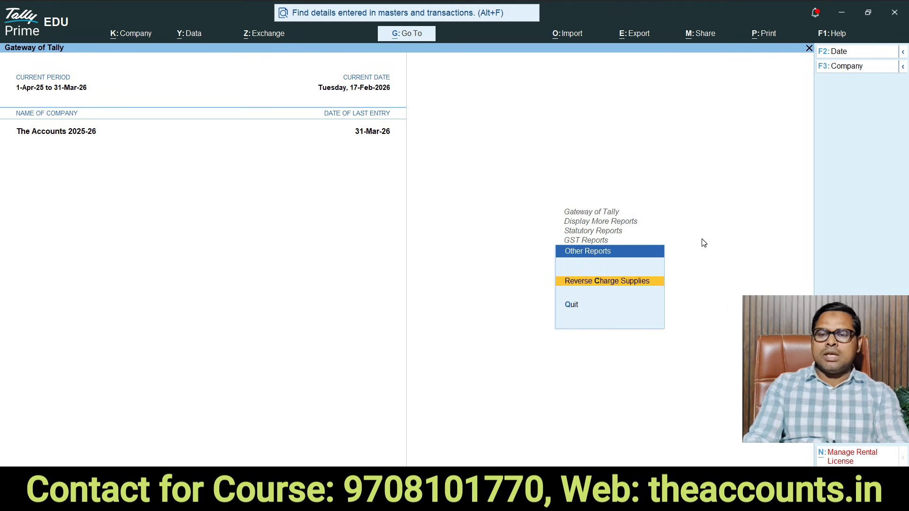
{"action": "key", "text": "Return"}
Step: Examine the Balance to Be Booked for the reverse charge liability and input tax credit on unregistered dealer purchases
{"action": "key", "text": "Down"}
{"action": "key", "text": "Down"}
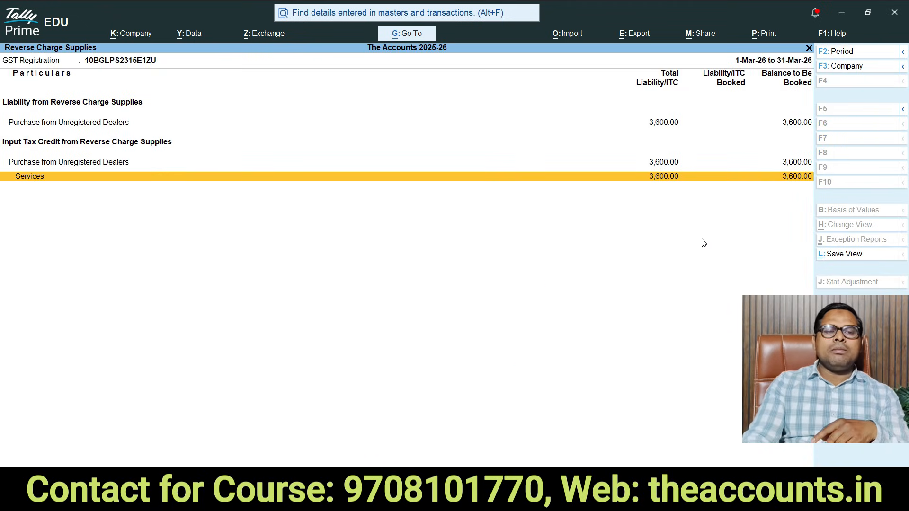
{"action": "key", "text": "Up"}
{"action": "key", "text": "Up"}
{"action": "key", "text": "Down"}
{"action": "key", "text": "Up"}
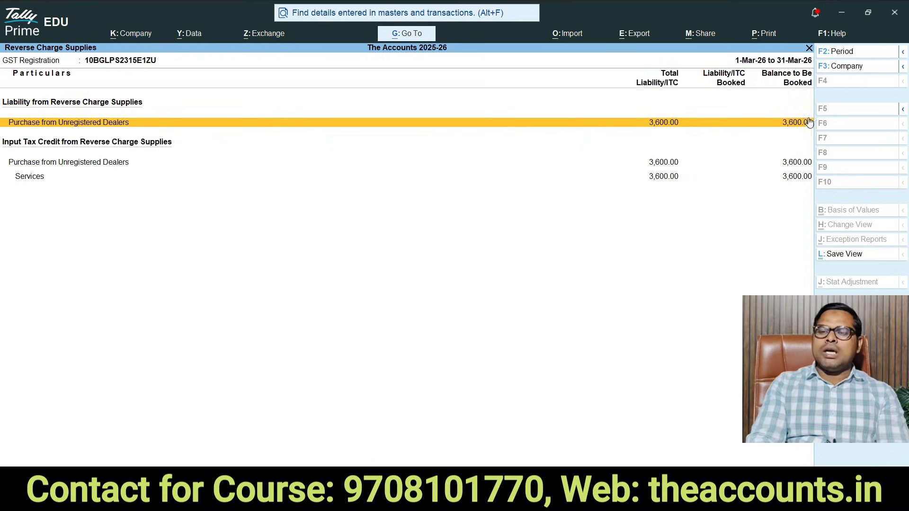
{"action": "key", "text": "ctrl"}
{"action": "mouse_move", "coordinate": [817, 96]}
{"action": "left_mouse_down"}
{"action": "mouse_move", "coordinate": [822, 128]}
{"action": "mouse_move", "coordinate": [746, 135]}
{"action": "mouse_move", "coordinate": [902, 230]}
{"action": "mouse_move", "coordinate": [776, 114]}
{"action": "left_mouse_up"}
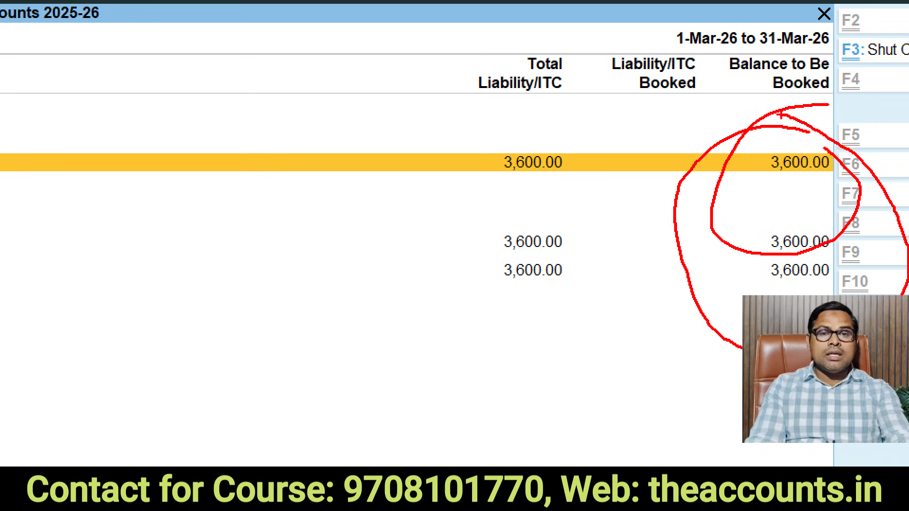
{"action": "key", "text": "Escape"}
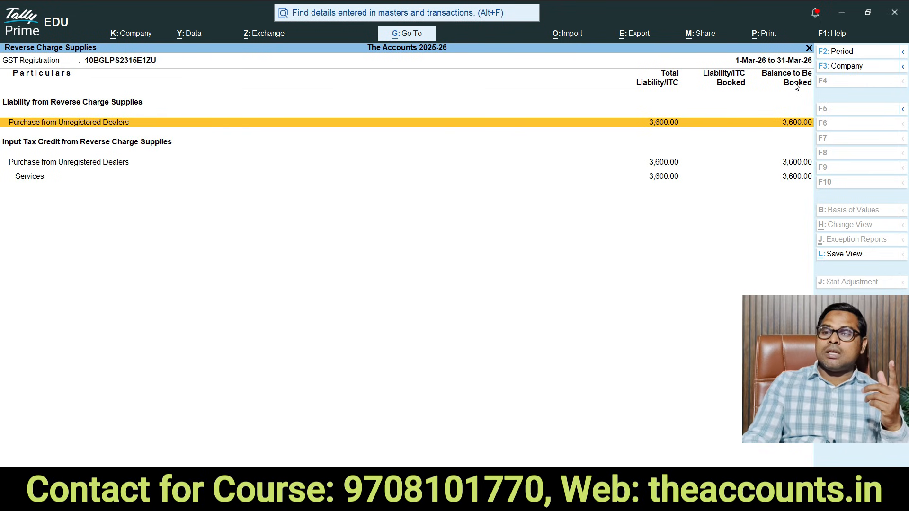
Step: Open the vouchers behind the Purchase from Unregistered Dealers liability and examine the Balance Liability to Be Booked
{"action": "key", "text": "Return"}
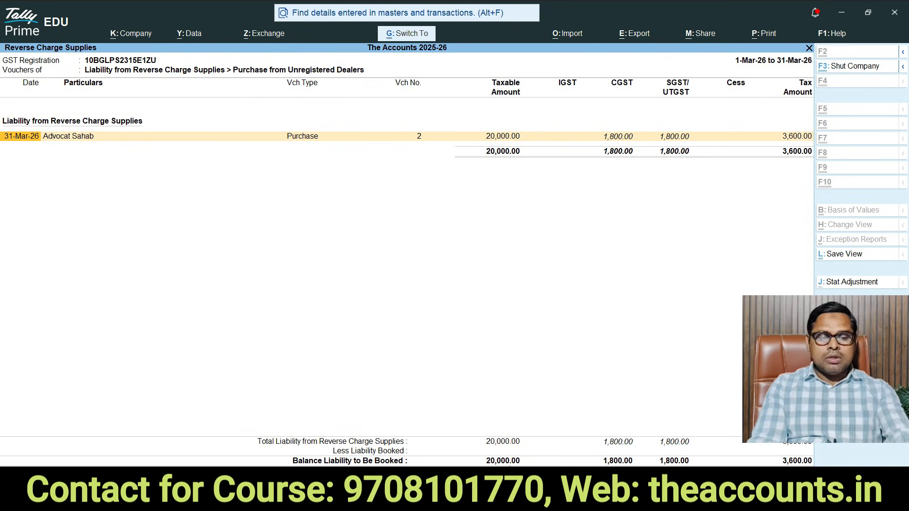
{"action": "key", "text": "ctrl+1"}
{"action": "left_click", "coordinate": [509, 465]}
{"action": "key", "text": "Escape"}
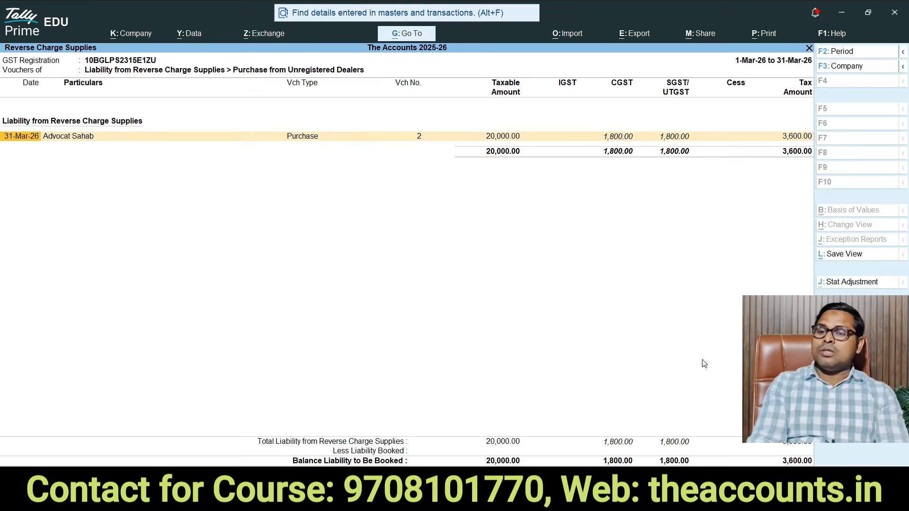
Step: Start a GST stat adjustment journal for Increase in Tax Liability & Input Tax Credit, with Purchase from Unregistered Dealer as additional nature
{"action": "left_click", "coordinate": [850, 284]}
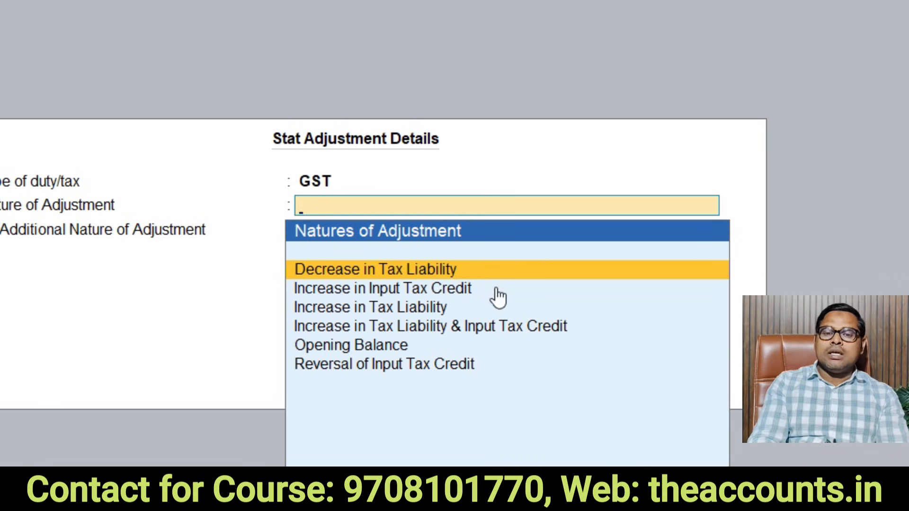
{"action": "left_click", "coordinate": [360, 331]}
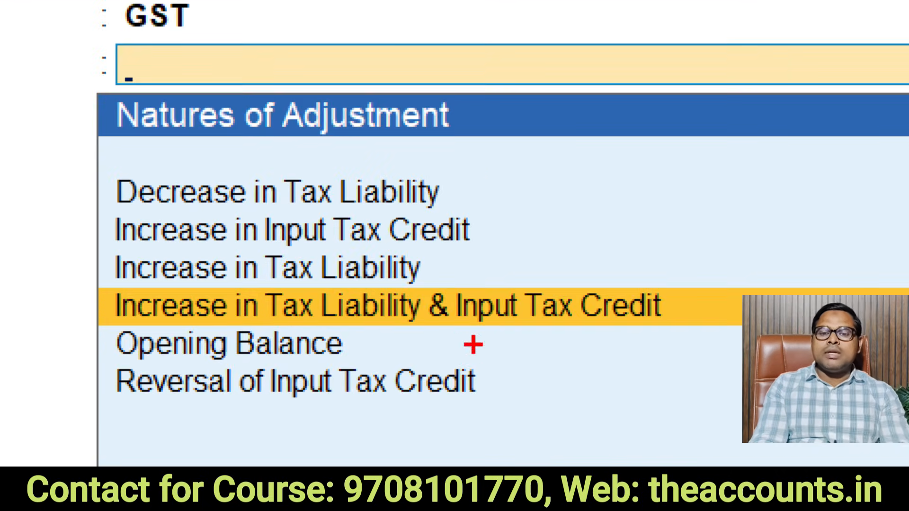
{"action": "left_click_drag", "start_coordinate": [263, 324], "coordinate": [416, 324]}
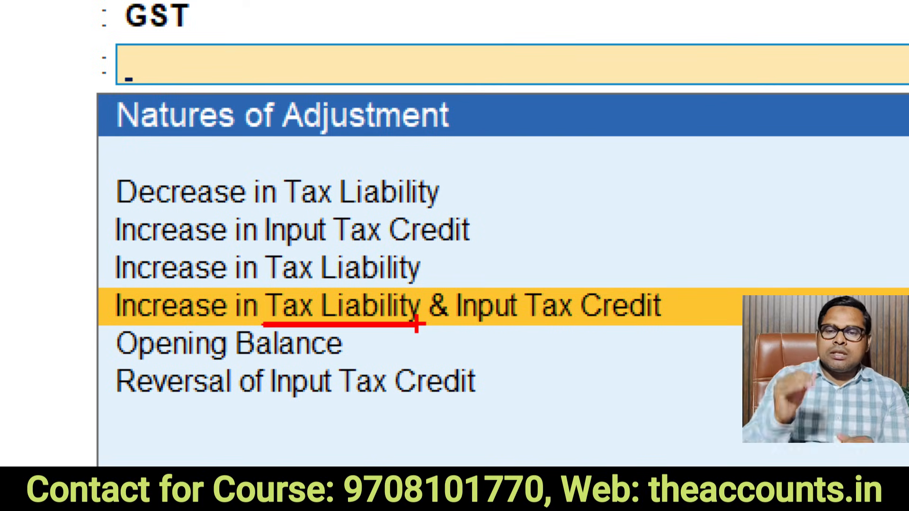
{"action": "left_click_drag", "start_coordinate": [457, 338], "coordinate": [740, 329]}
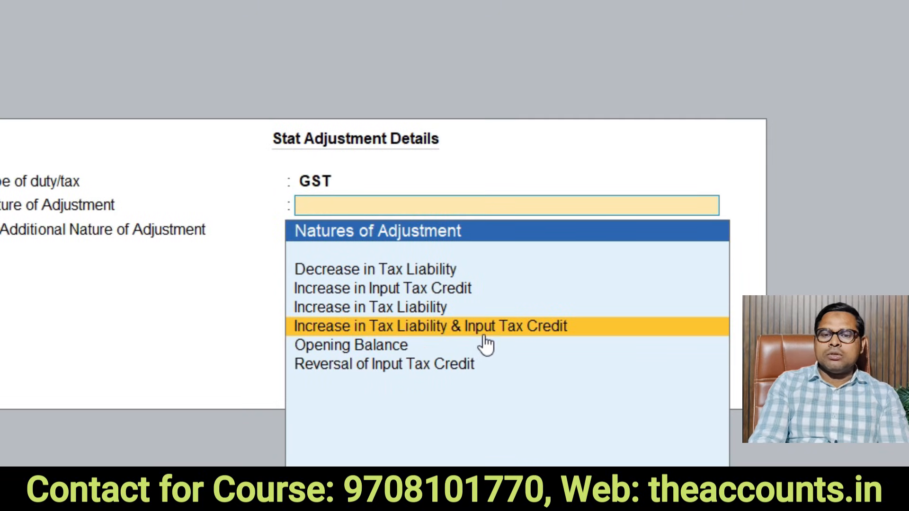
{"action": "left_click", "coordinate": [485, 334]}
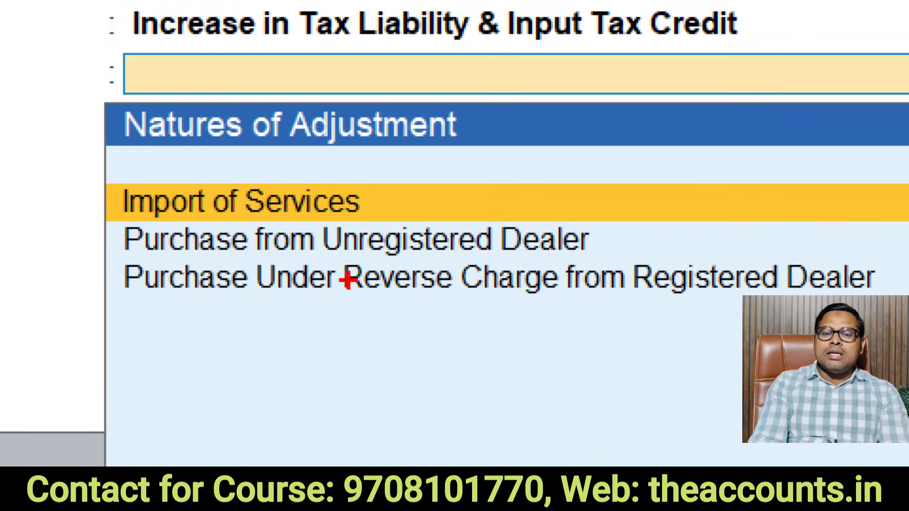
{"action": "left_click_drag", "start_coordinate": [279, 269], "coordinate": [445, 255]}
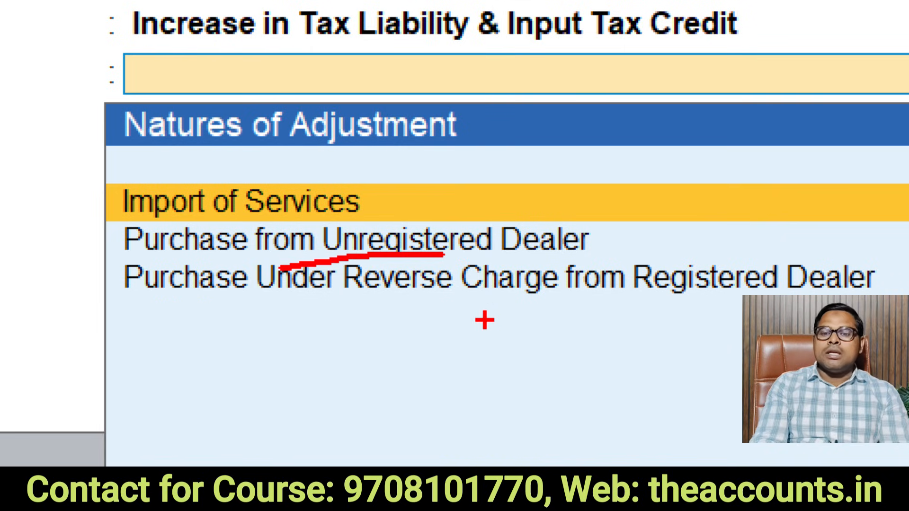
{"action": "left_click_drag", "start_coordinate": [484, 320], "coordinate": [799, 314]}
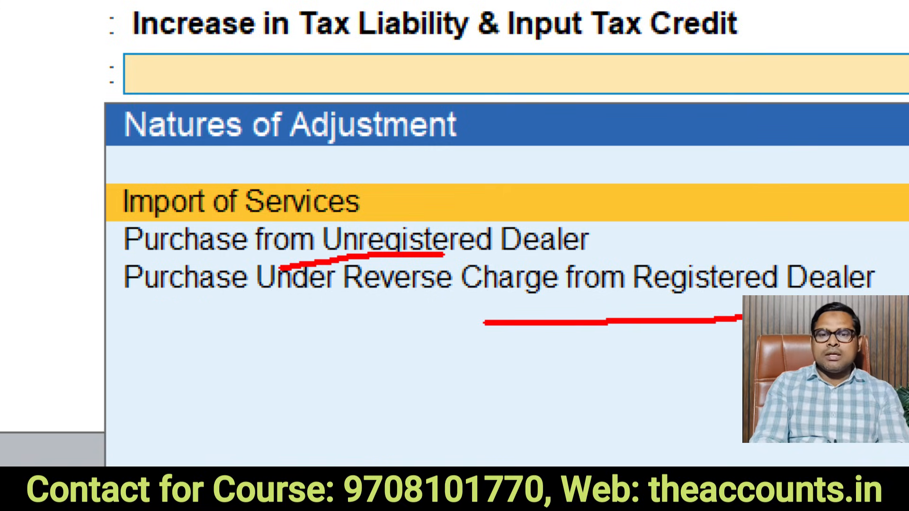
{"action": "left_click_drag", "start_coordinate": [483, 260], "coordinate": [723, 242]}
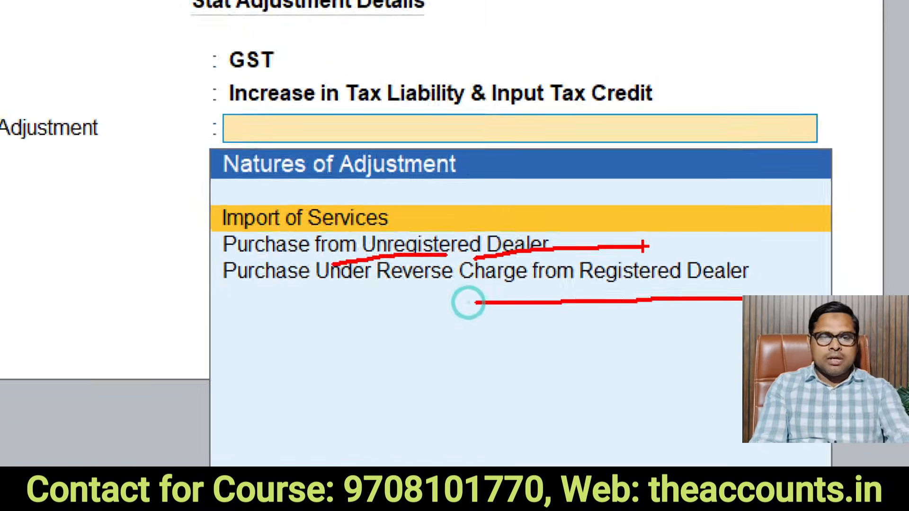
{"action": "key", "text": "Escape"}
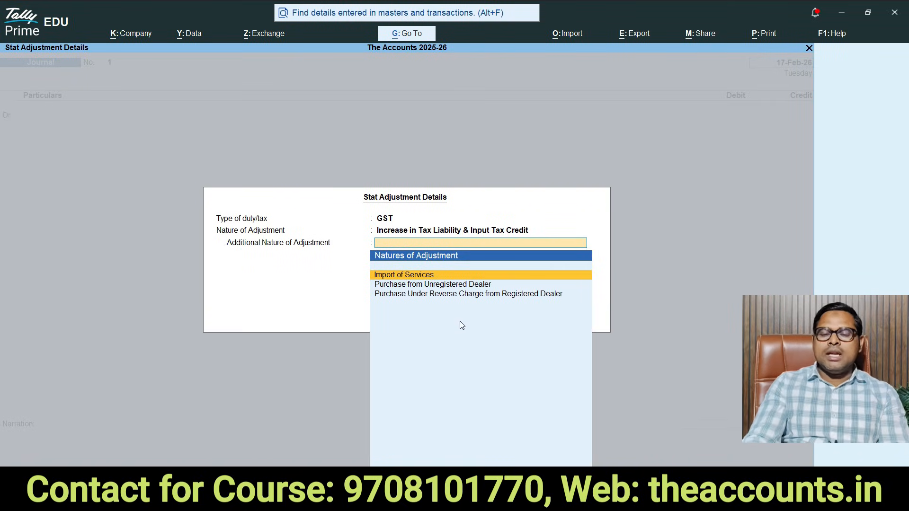
{"action": "key", "text": "Down"}
{"action": "key", "text": "Return"}
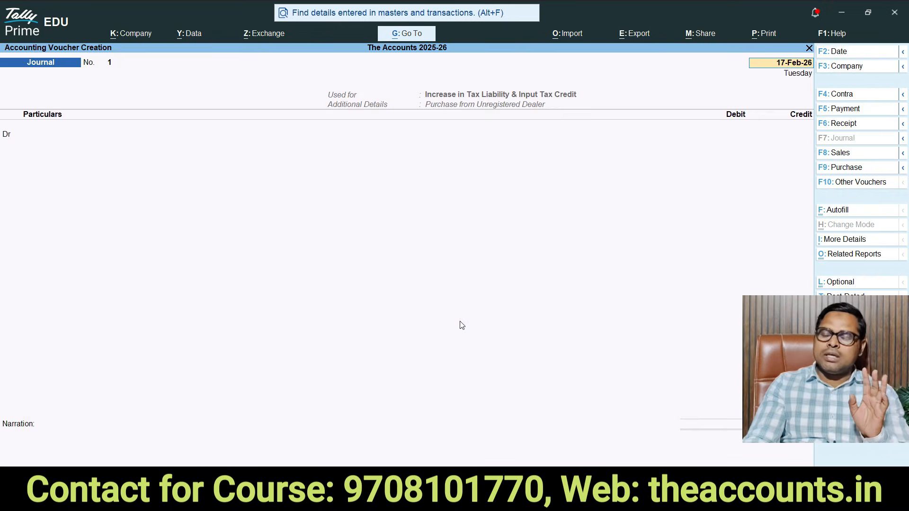
Step: Date the journal 31-Mar-26 and debit SGST 1,800 at a rate of 9% on a taxable value of 20,000
{"action": "key", "text": "Return"}
{"action": "type", "text": "Sgs"}
{"action": "key", "text": "Return"}
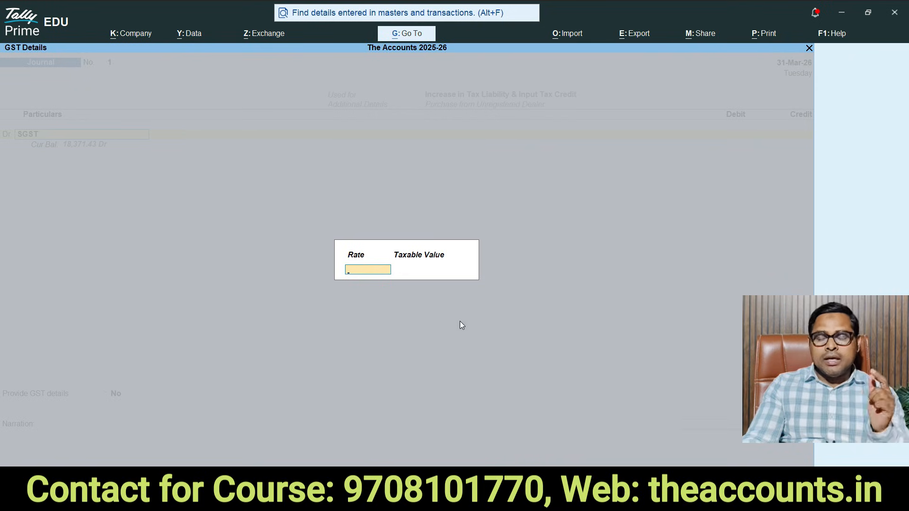
{"action": "type", "text": "9"}
{"action": "key", "text": "Return"}
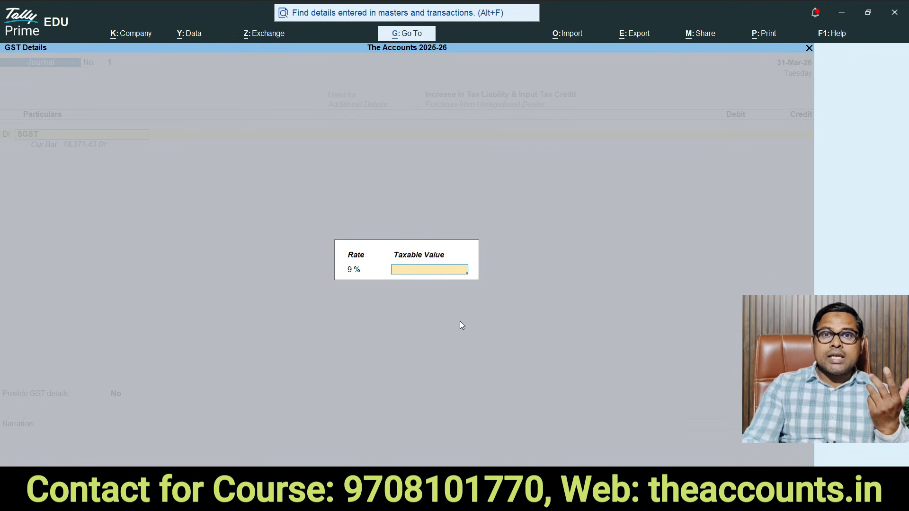
{"action": "type", "text": "20000"}
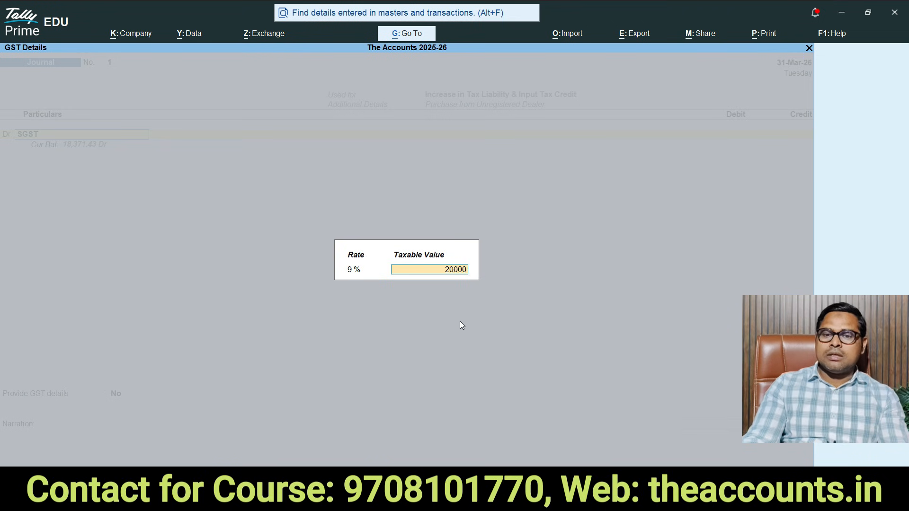
{"action": "key", "text": "Return"}
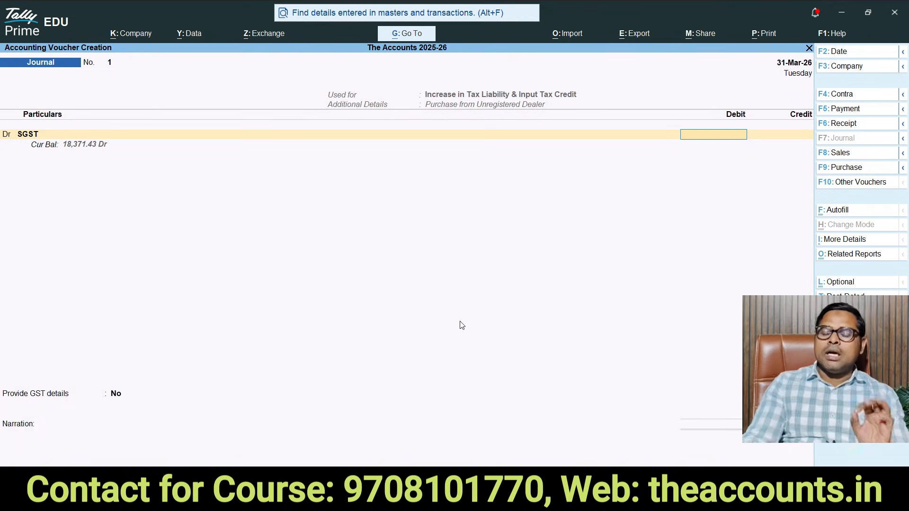
{"action": "type", "text": "1,800"}
{"action": "key", "text": "Return"}
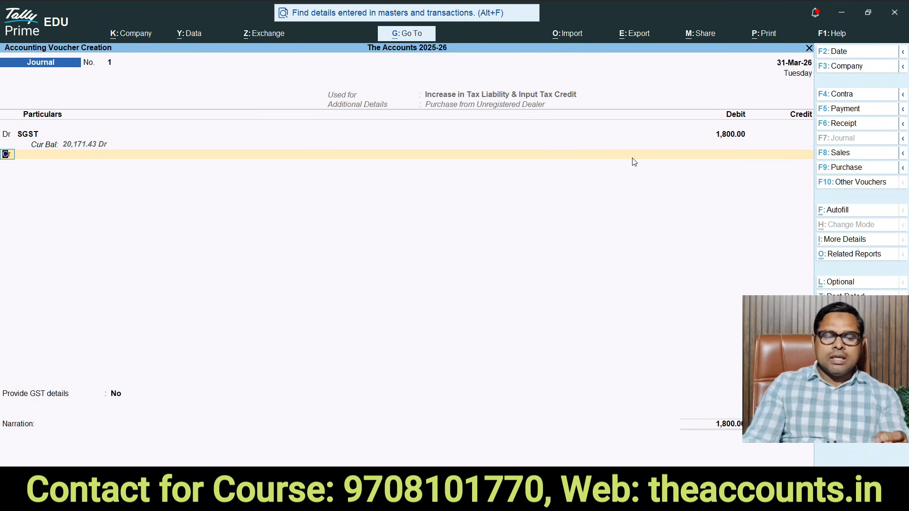
Step: Add a debit line for CGST of 1,800 at 9% on a taxable value of 20,000
{"action": "key", "text": "d"}
{"action": "key", "text": "Return"}
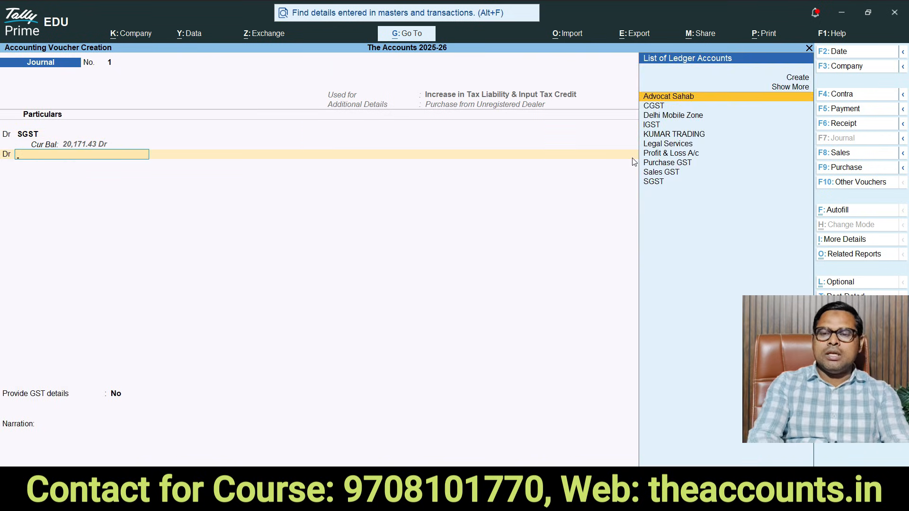
{"action": "type", "text": "cgst"}
{"action": "key", "text": "Return"}
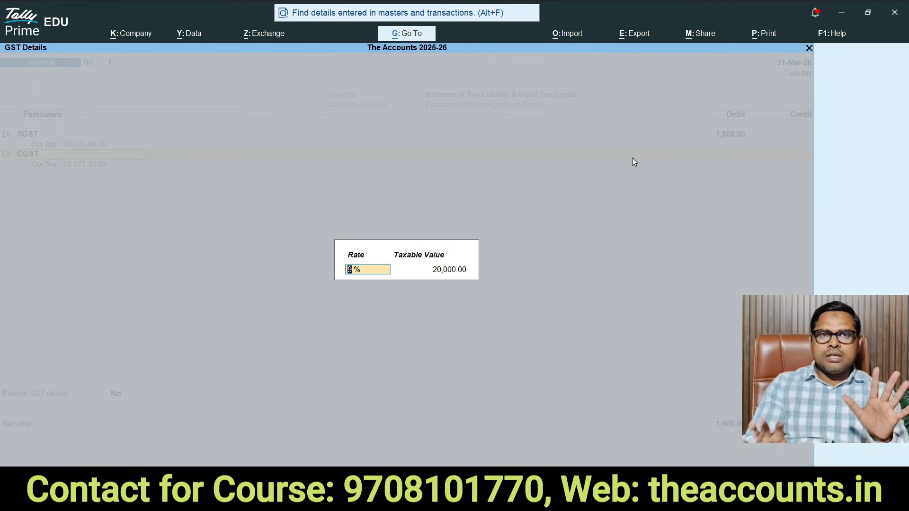
{"action": "key", "text": "Return"}
{"action": "key", "text": "Return"}
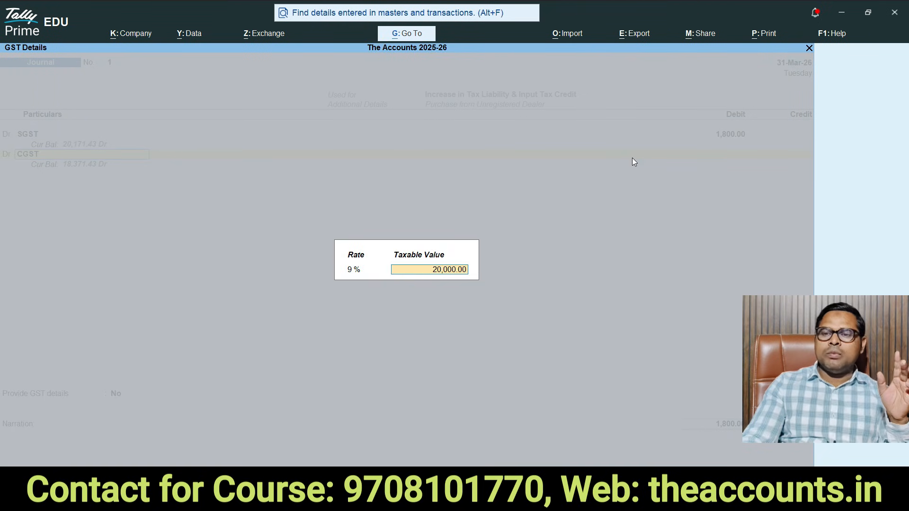
{"action": "type", "text": "1800"}
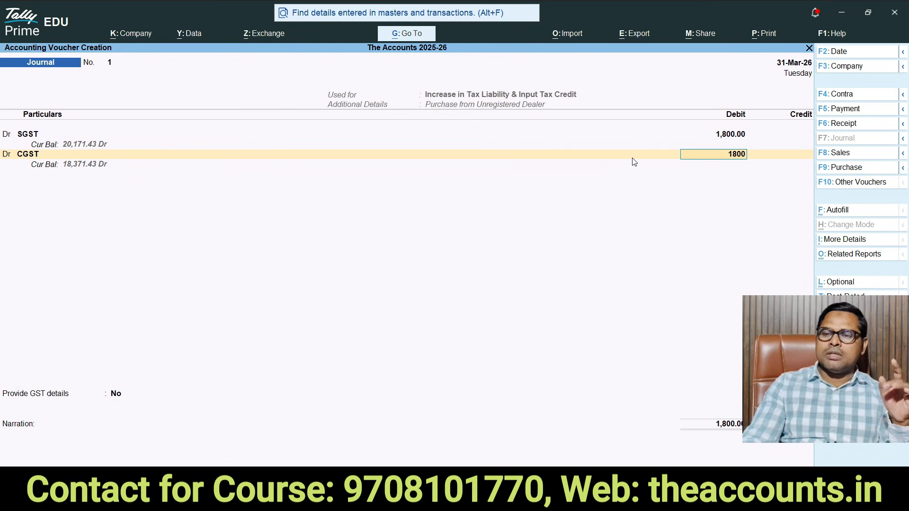
{"action": "key", "text": "Return"}
{"action": "key", "text": "Return"}
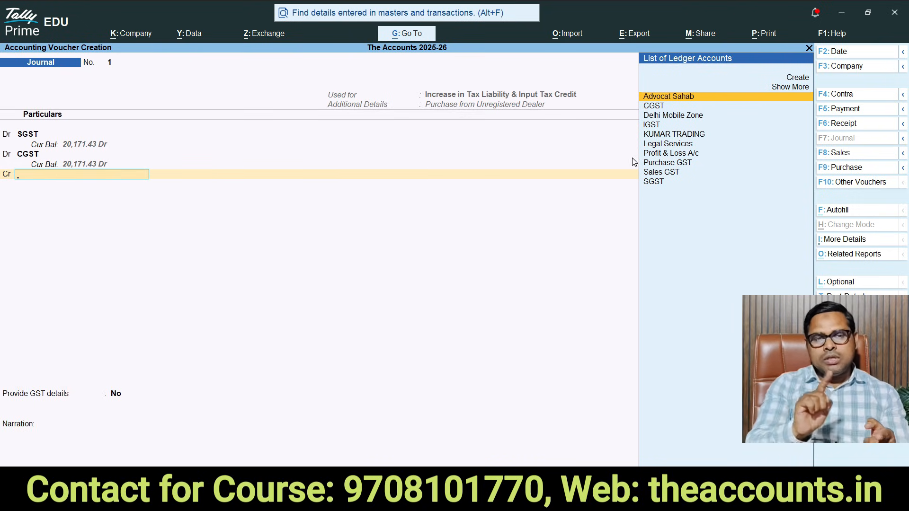
Step: Add a credit line for SGST of 1,800 at 9% on a taxable value of 20,000
{"action": "type", "text": "sgst"}
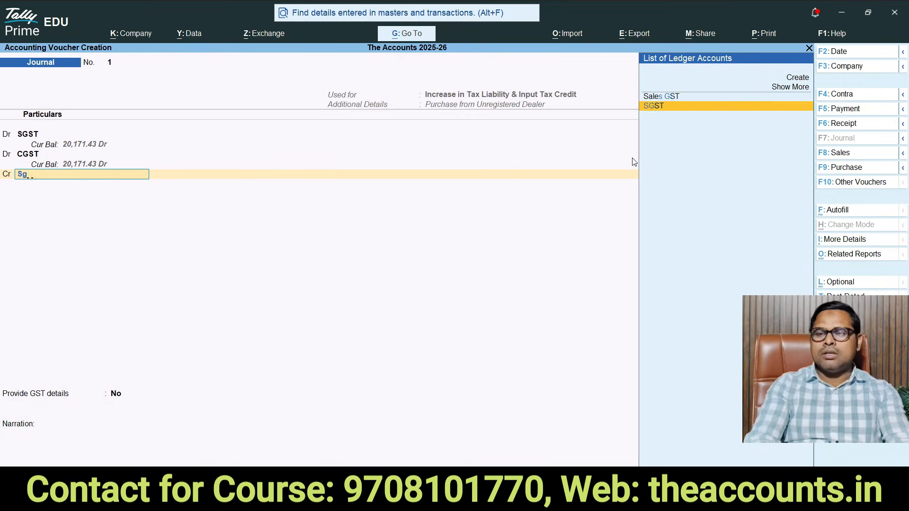
{"action": "key", "text": "Return"}
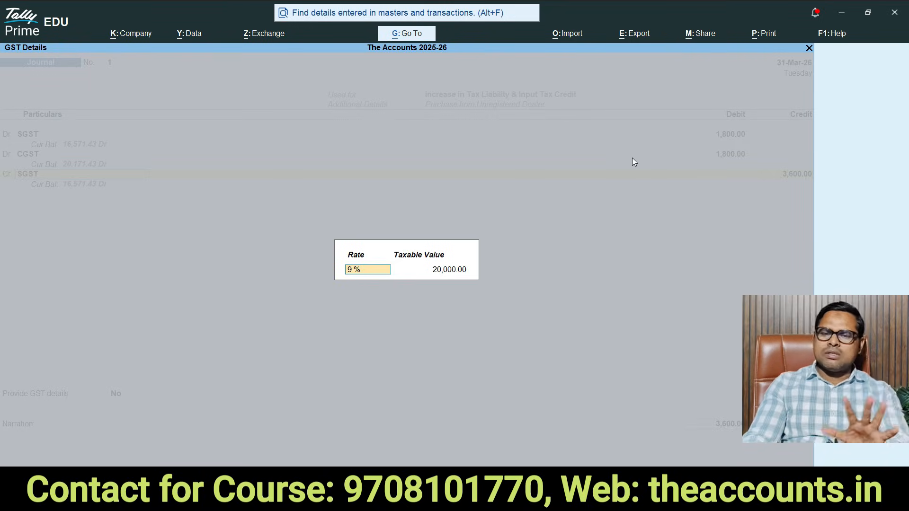
{"action": "key", "text": "Return"}
{"action": "key", "text": "Return"}
{"action": "type", "text": "1800"}
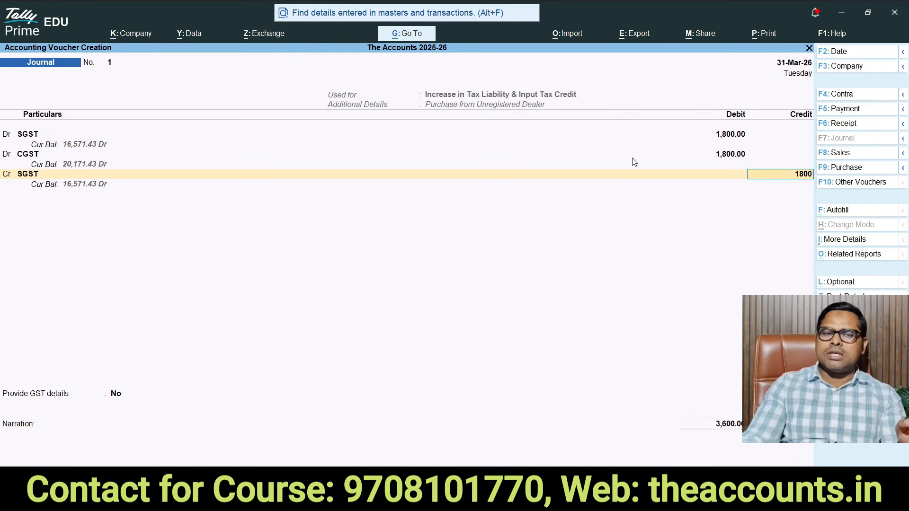
{"action": "key", "text": "Return"}
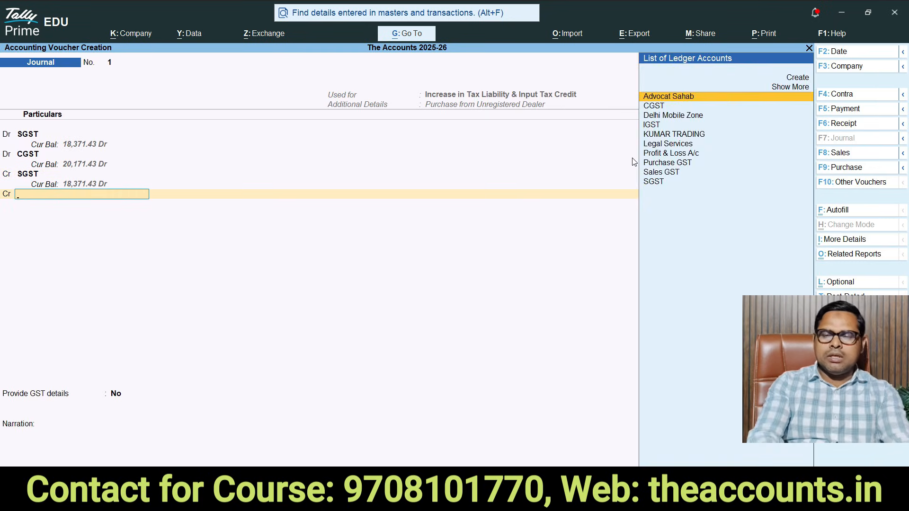
Step: Credit CGST with the remaining 1,800 at 9% on a taxable value of 20,000
{"action": "type", "text": "cgst"}
{"action": "key", "text": "Return"}
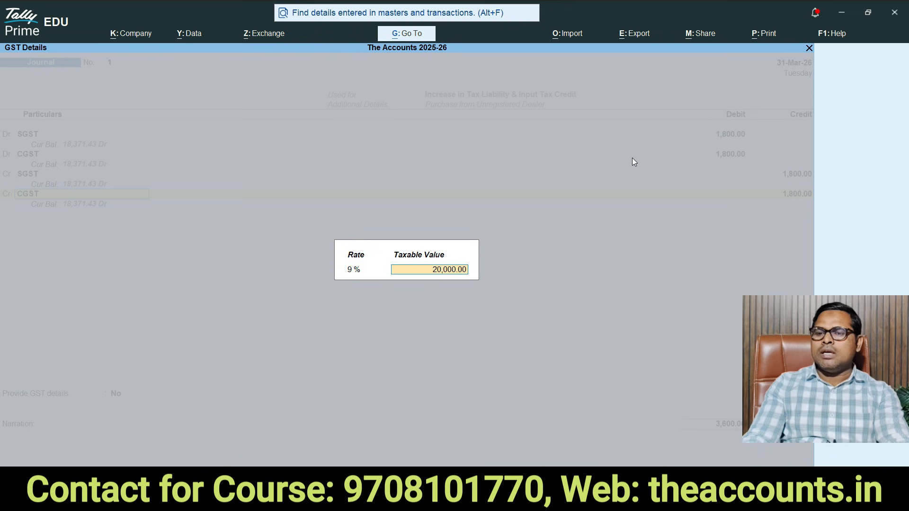
{"action": "key", "text": "Return"}
{"action": "key", "text": "Return"}
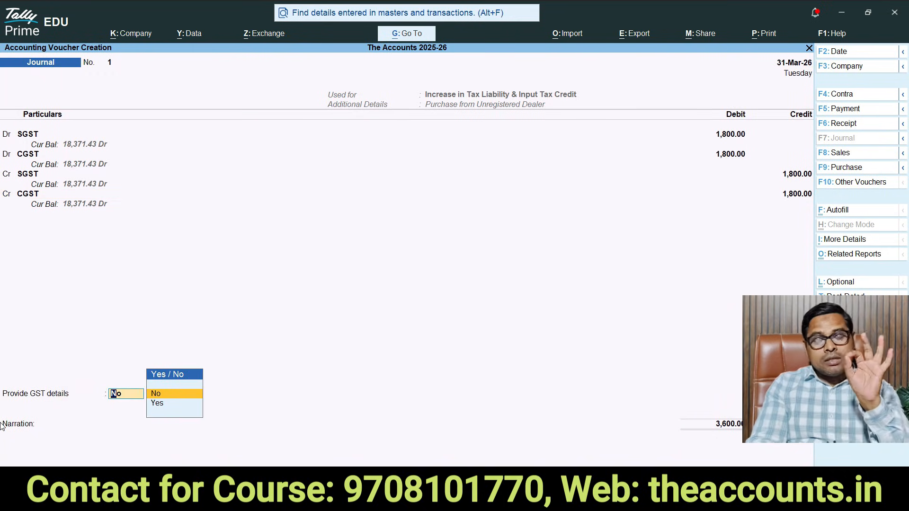
Step: Provide GST details with the advocate's ledger as party and Services as the type of supply, and save the journal
{"action": "key", "text": "Down"}
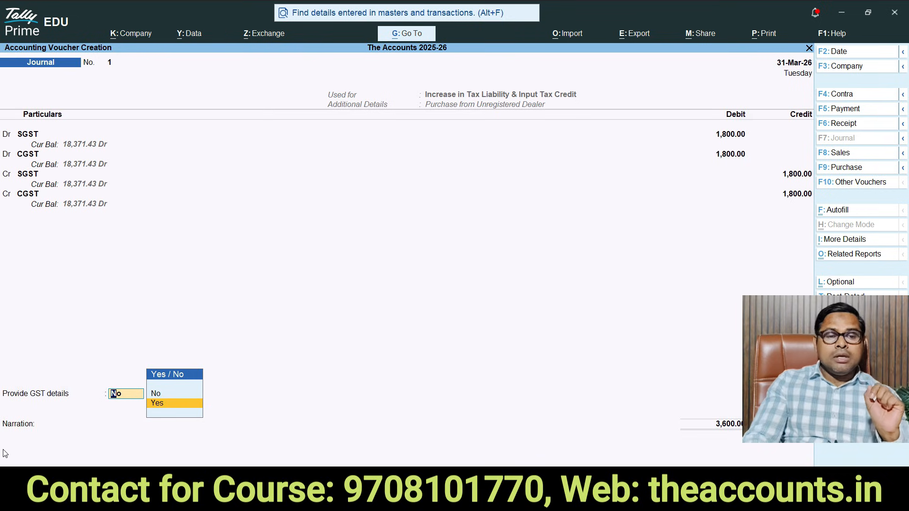
{"action": "key", "text": "Return"}
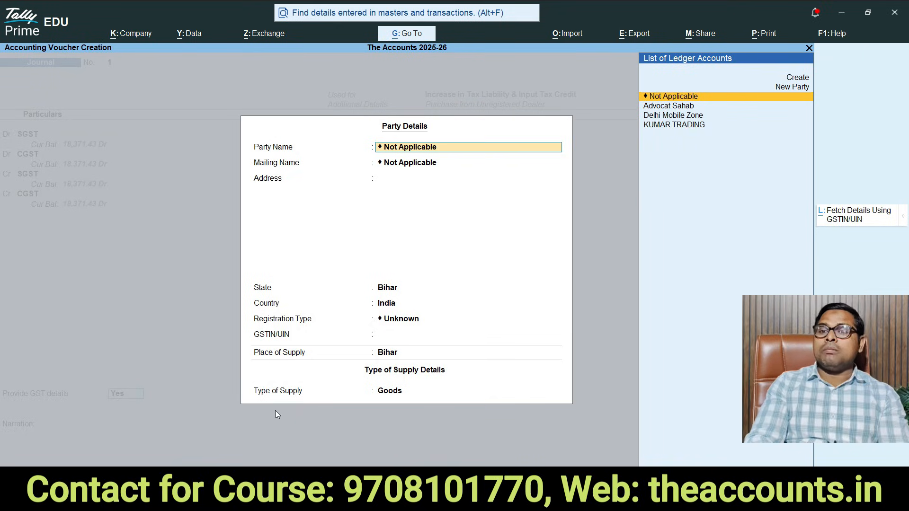
{"action": "left_click", "coordinate": [669, 108]}
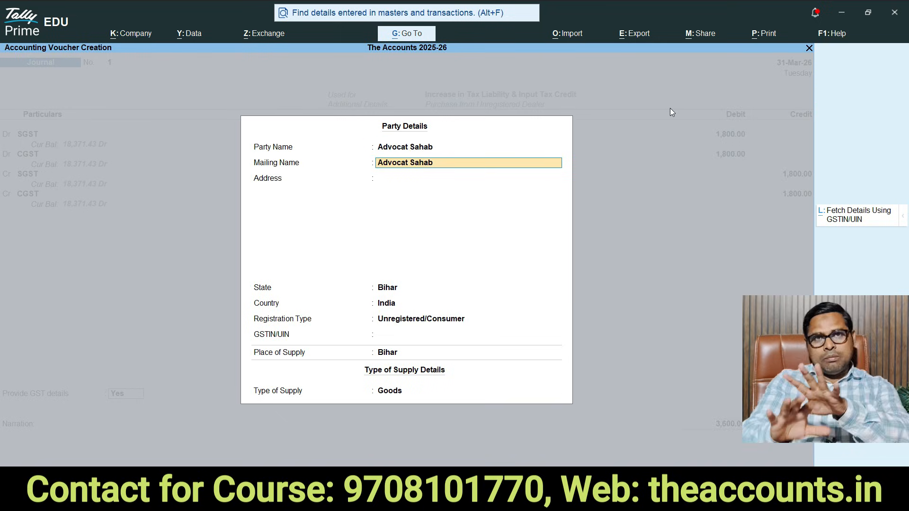
{"action": "key", "text": "Return"}
{"action": "key", "text": "Return"}
{"action": "key", "text": "Return"}
{"action": "key", "text": "Return"}
{"action": "key", "text": "Return"}
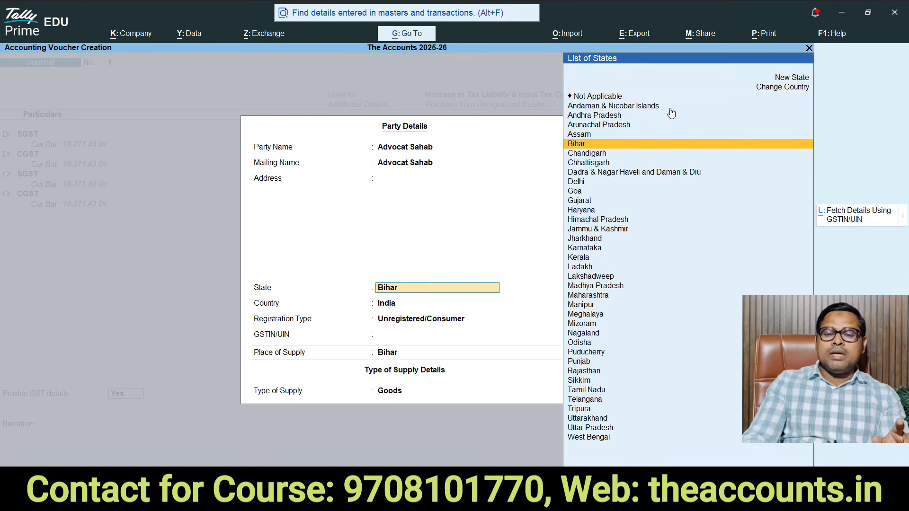
{"action": "key", "text": "Return"}
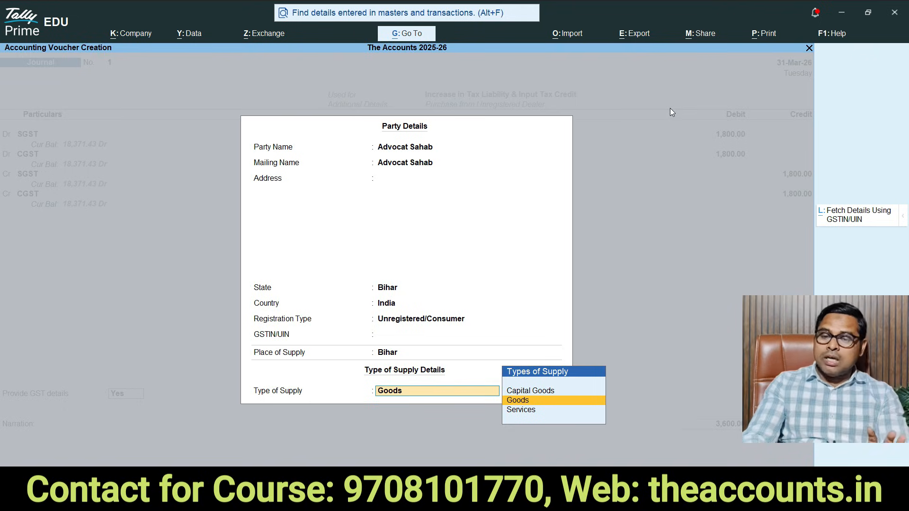
{"action": "key", "text": "Down"}
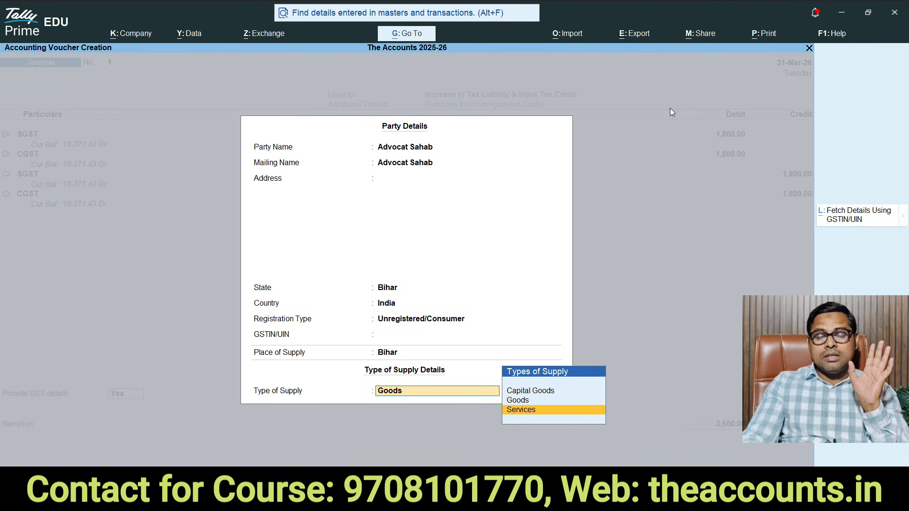
{"action": "key", "text": "Return"}
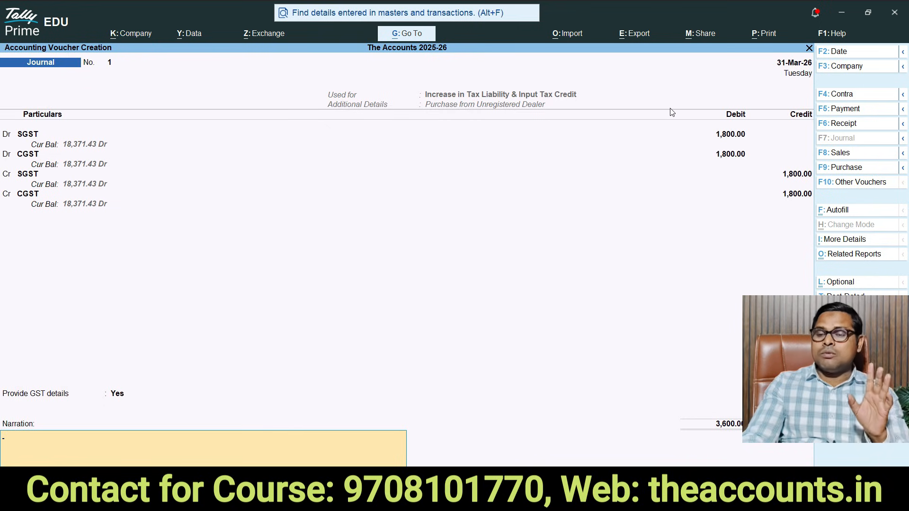
{"action": "key", "text": "Return"}
{"action": "key", "text": "y"}
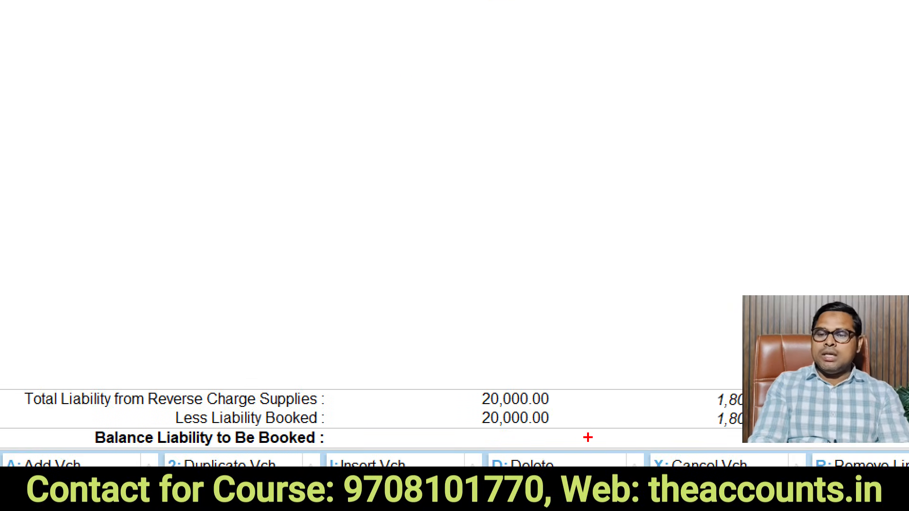
Step: Examine the Balance Liability to Be Booked under the vouchers and the Balance to Be Booked in the Reverse Charge Supplies summary
{"action": "left_click_drag", "start_coordinate": [594, 432], "coordinate": [535, 406]}
{"action": "mouse_move", "coordinate": [644, 466]}
{"action": "left_mouse_down"}
{"action": "mouse_move", "coordinate": [738, 417]}
{"action": "mouse_move", "coordinate": [830, 466]}
{"action": "left_mouse_up"}
{"action": "left_click_drag", "start_coordinate": [793, 443], "coordinate": [901, 465]}
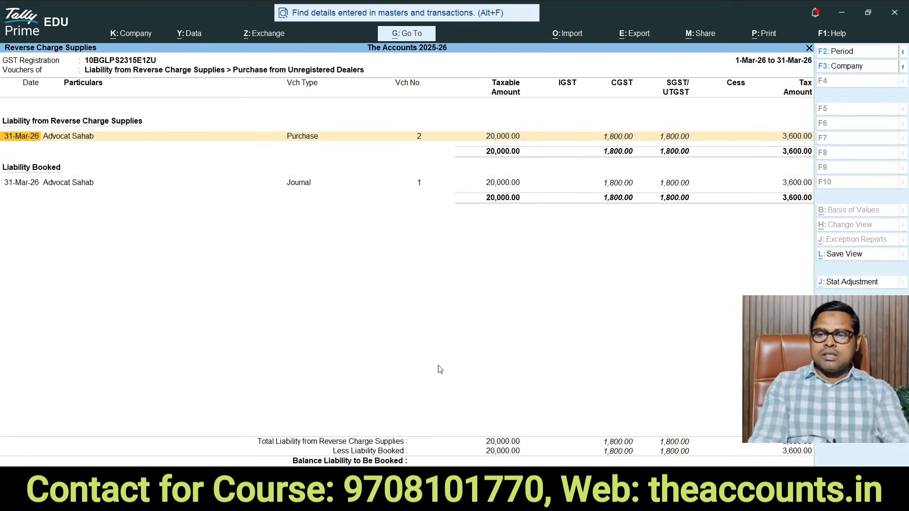
{"action": "key", "text": "Escape"}
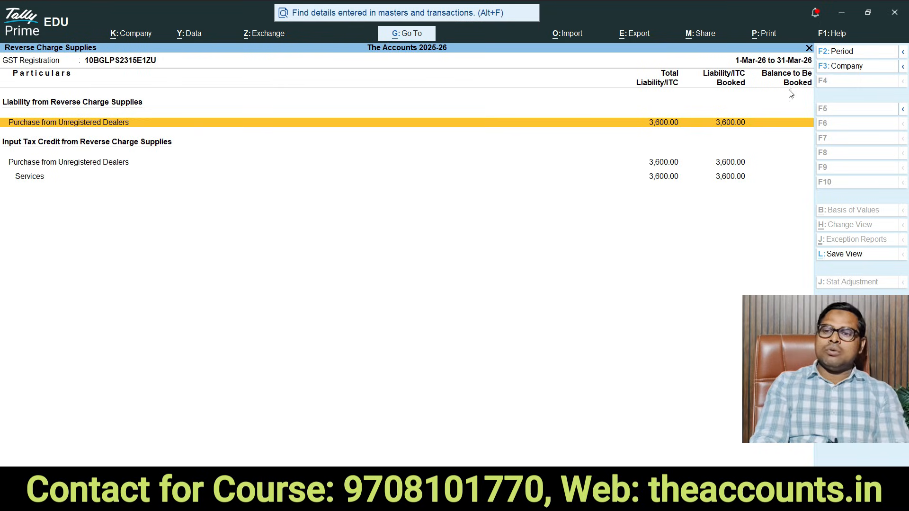
{"action": "key", "text": "ctrl+1"}
{"action": "left_click", "coordinate": [781, 172]}
{"action": "mouse_move", "coordinate": [816, 27]}
{"action": "left_mouse_down"}
{"action": "mouse_move", "coordinate": [874, 237]}
{"action": "mouse_move", "coordinate": [811, 3]}
{"action": "left_mouse_up"}
{"action": "key", "text": "Escape"}
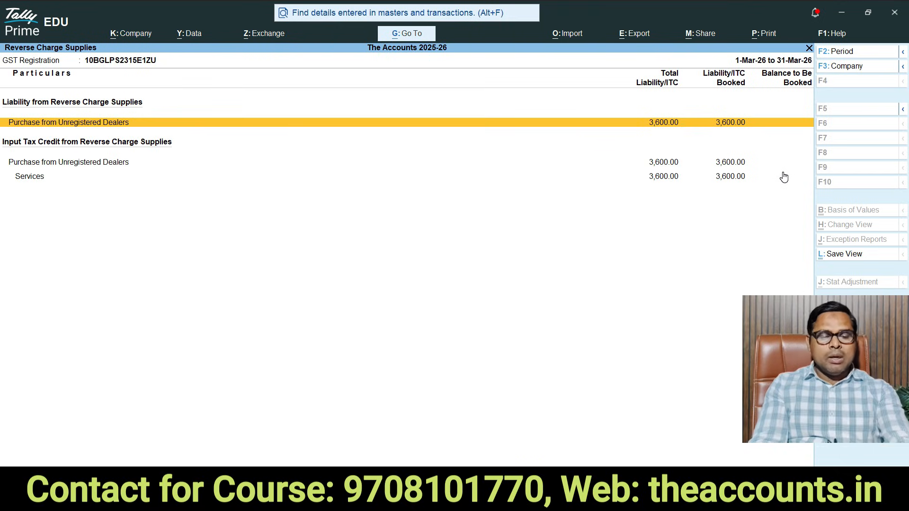
Step: Leave the GST reports and open the Balance Sheet in detailed view
{"action": "key", "text": "Escape"}
{"action": "key", "text": "Escape"}
{"action": "key", "text": "Escape"}
{"action": "key", "text": "Escape"}
{"action": "key", "text": "Escape"}
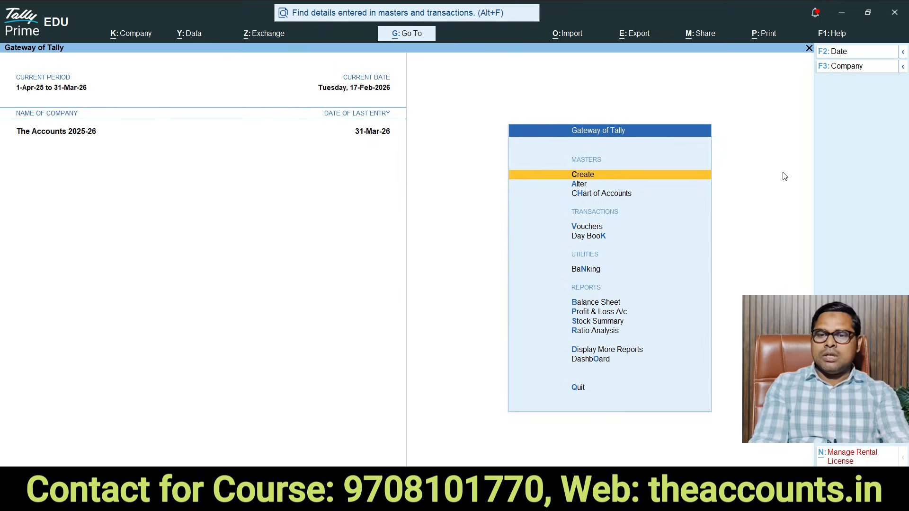
{"action": "key", "text": "b"}
{"action": "key", "text": "alt+F5"}
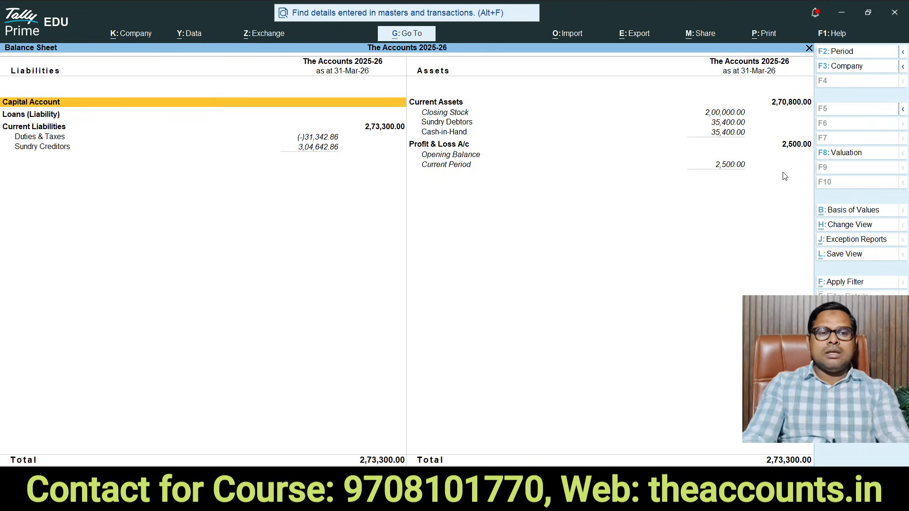
Step: Drill down through Duties & Taxes to the SGST ledger and examine its March vouchers
{"action": "key", "text": "Down"}
{"action": "key", "text": "Down"}
{"action": "key", "text": "Down"}
{"action": "key", "text": "Up"}
{"action": "key", "text": "Return"}
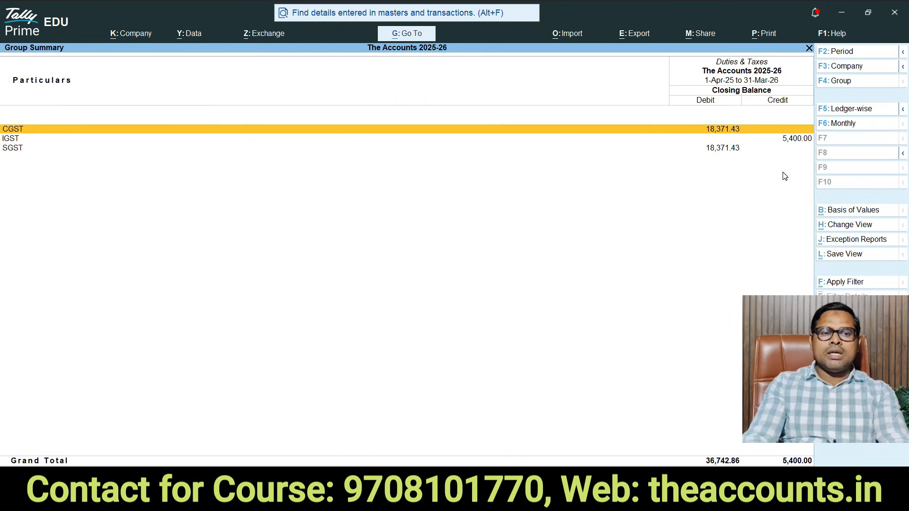
{"action": "key", "text": "Down"}
{"action": "key", "text": "Down"}
{"action": "key", "text": "Return"}
{"action": "key", "text": "Return"}
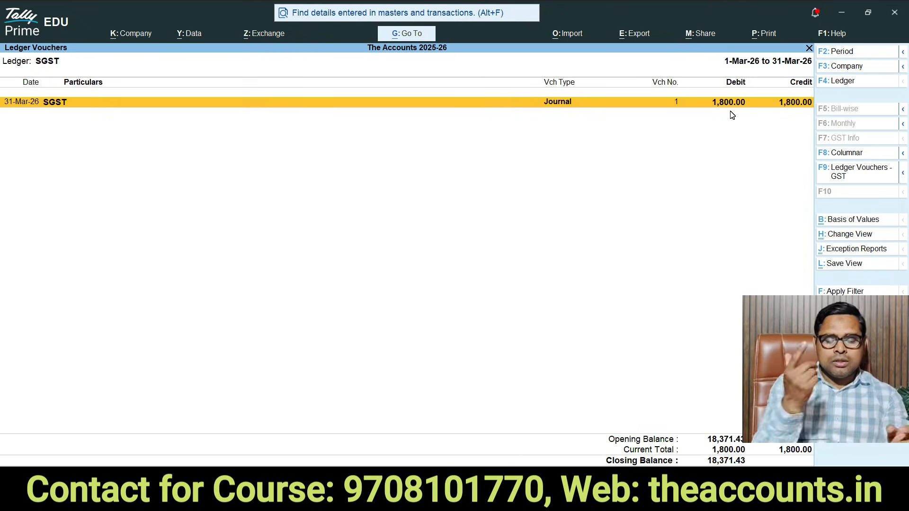
Step: Add a payment voucher from the SGST ledger report and debit SGST with 1,800
{"action": "key", "text": "alt+a"}
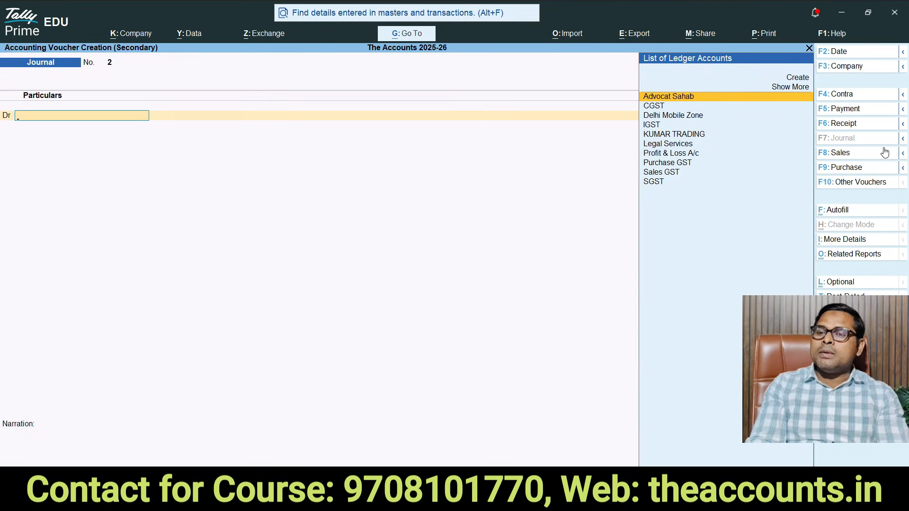
{"action": "left_click", "coordinate": [850, 110]}
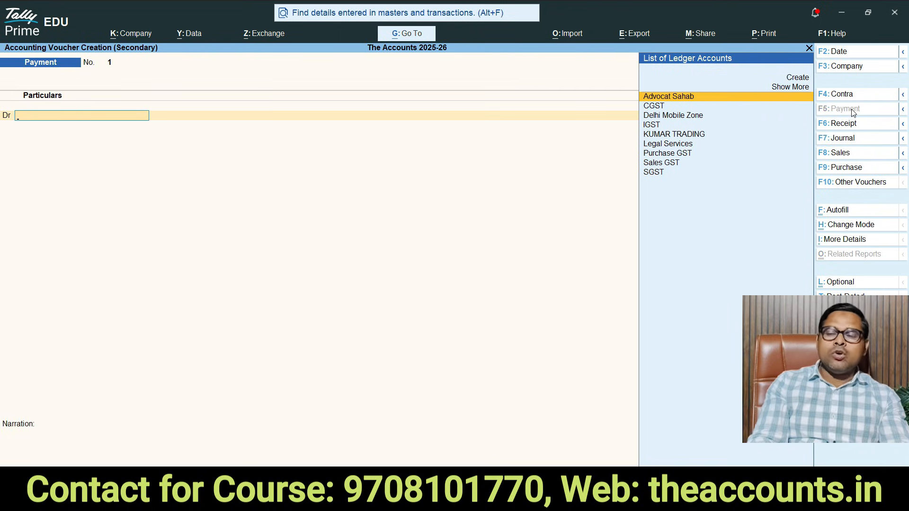
{"action": "type", "text": "sgs"}
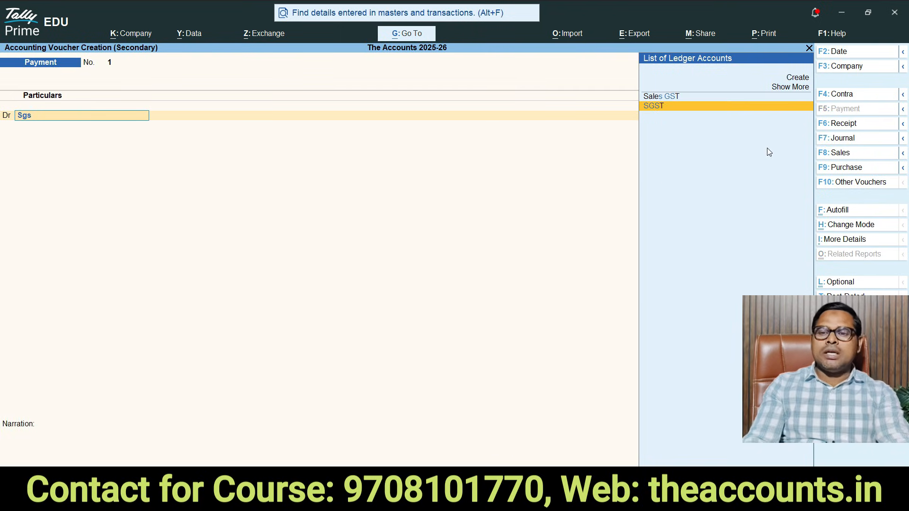
{"action": "key", "text": "Return"}
{"action": "type", "text": "1800"}
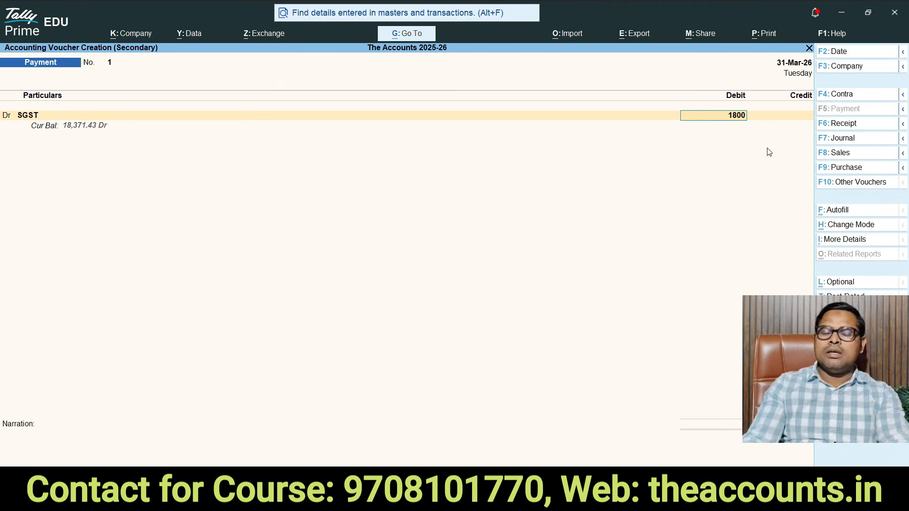
{"action": "key", "text": "Return"}
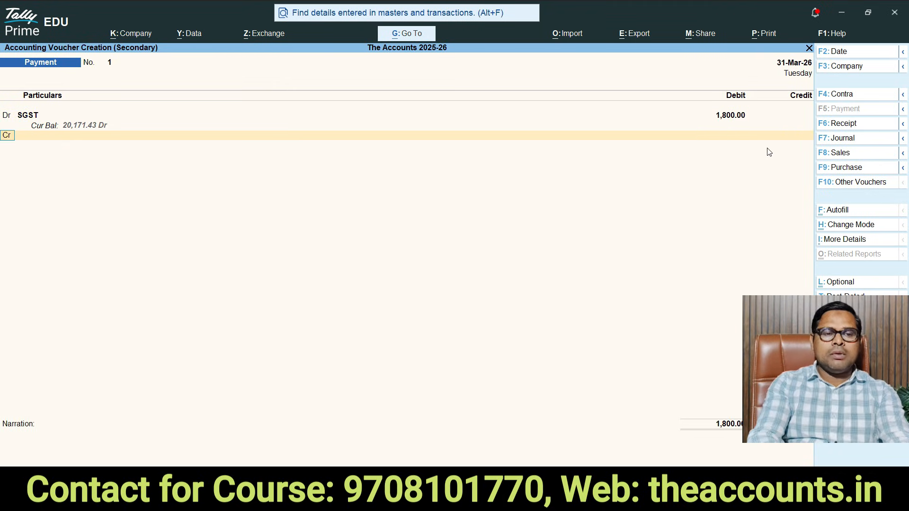
Step: Add a second debit line to the payment voucher for CGST with 1,800
{"action": "type", "text": "dcgst"}
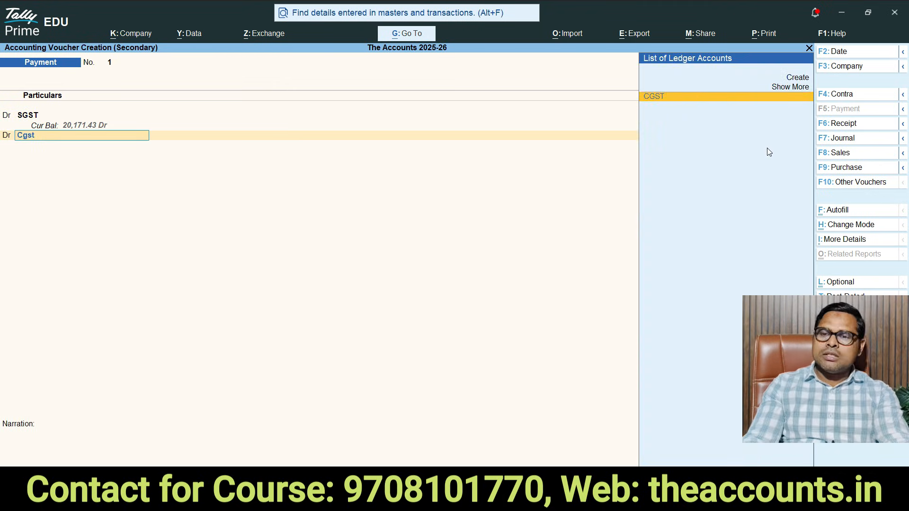
{"action": "key", "text": "Return"}
{"action": "type", "text": "1800"}
{"action": "key", "text": "Return"}
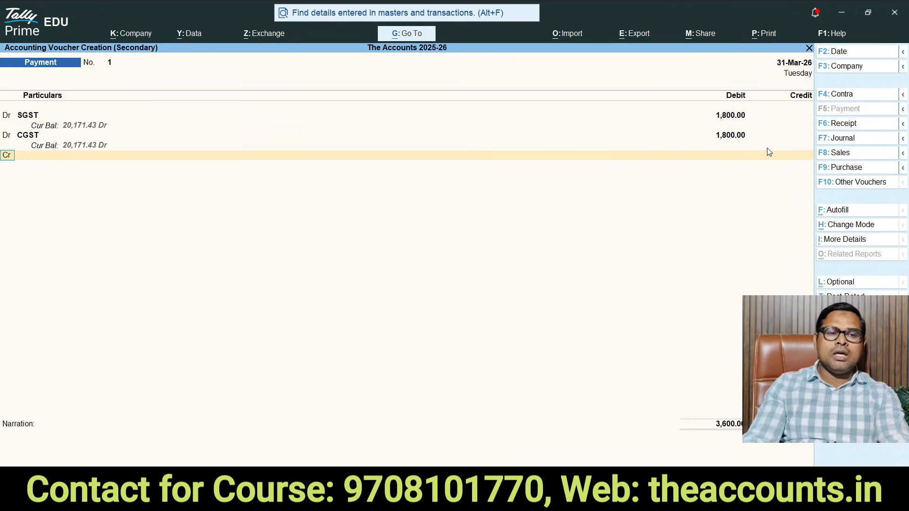
Step: Credit Cash with the full 3,600 and save the payment voucher without a narration
{"action": "type", "text": "b"}
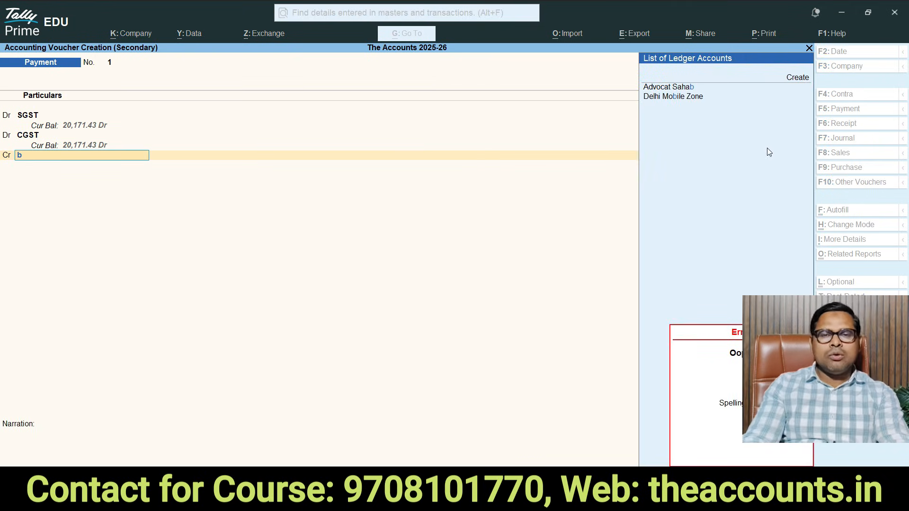
{"action": "key", "text": "BackSpace"}
{"action": "key", "text": "BackSpace"}
{"action": "key", "text": "Return"}
{"action": "type", "text": "ca"}
{"action": "key", "text": "Return"}
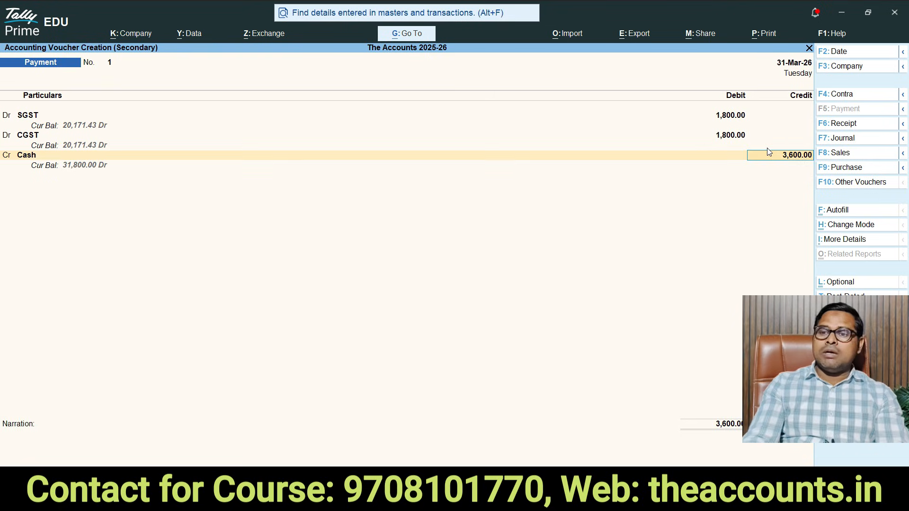
{"action": "key", "text": "Return"}
{"action": "key", "text": "Return"}
{"action": "key", "text": "Return"}
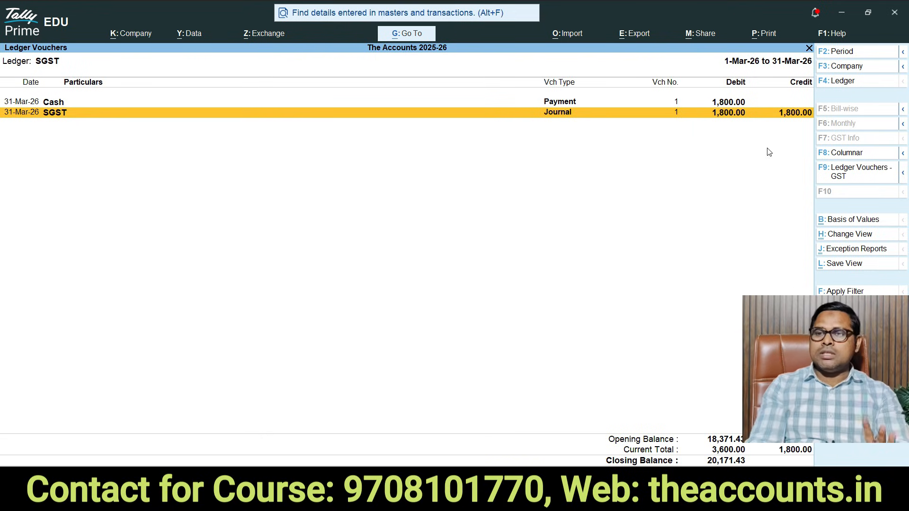
{"action": "key", "text": "ctrl"}
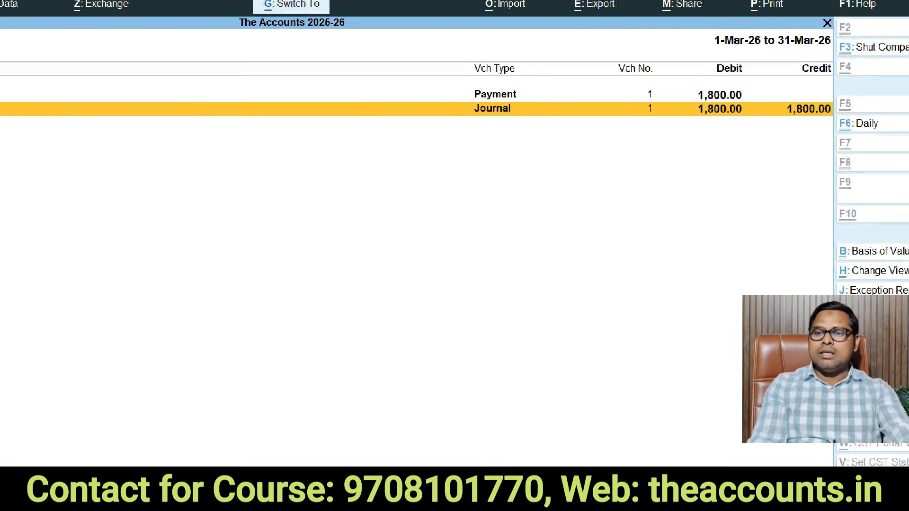
{"action": "left_click_drag", "start_coordinate": [757, 78], "coordinate": [818, 94]}
{"action": "mouse_move", "coordinate": [737, 97]}
{"action": "left_mouse_down"}
{"action": "mouse_move", "coordinate": [767, 112]}
{"action": "mouse_move", "coordinate": [778, 97]}
{"action": "left_mouse_up"}
{"action": "key", "text": "Escape"}
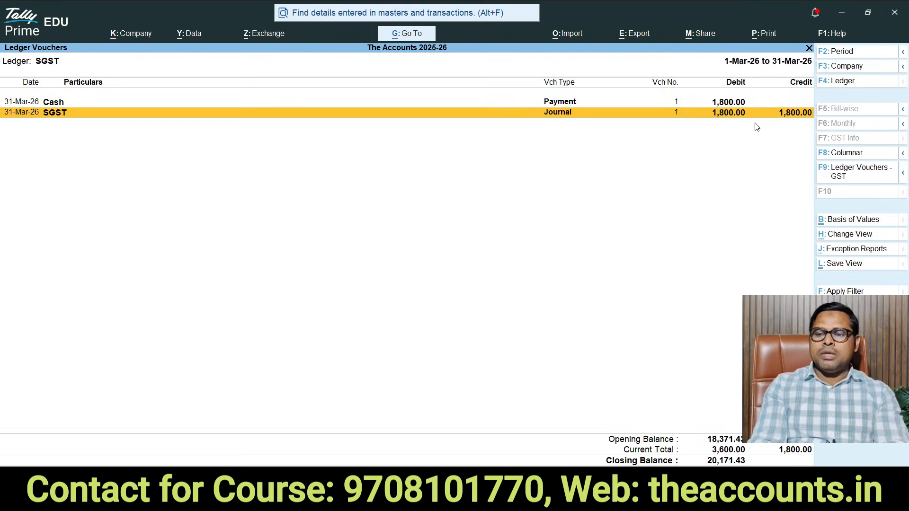